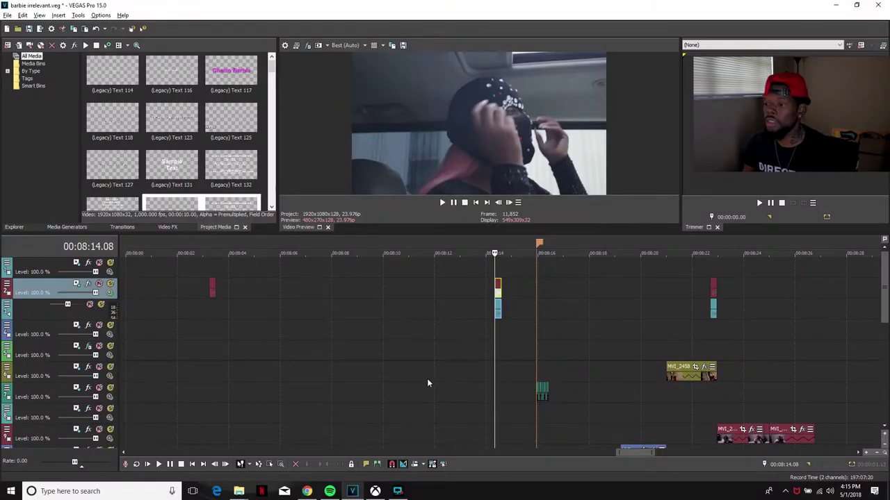
# Play the music video from around 08:24 and stop it at 08:26.12.
pyautogui.scroll(-4, 432, 385)
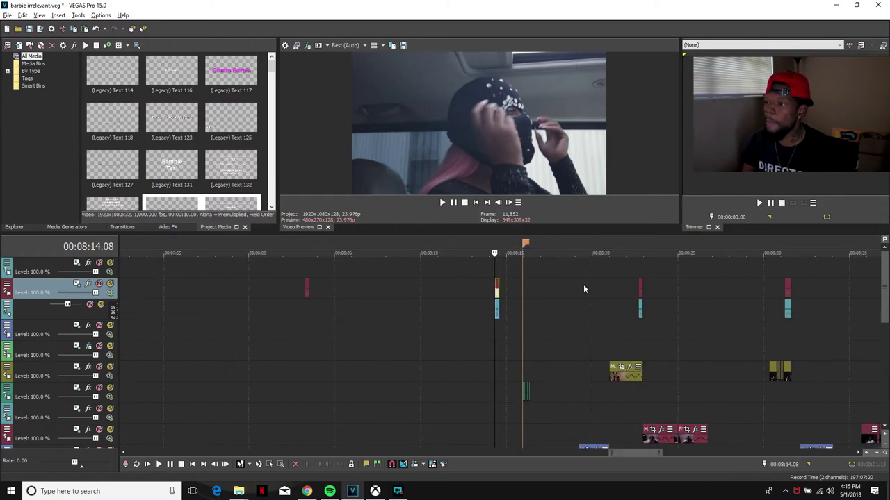
pyautogui.scroll(-5, 490, 320)
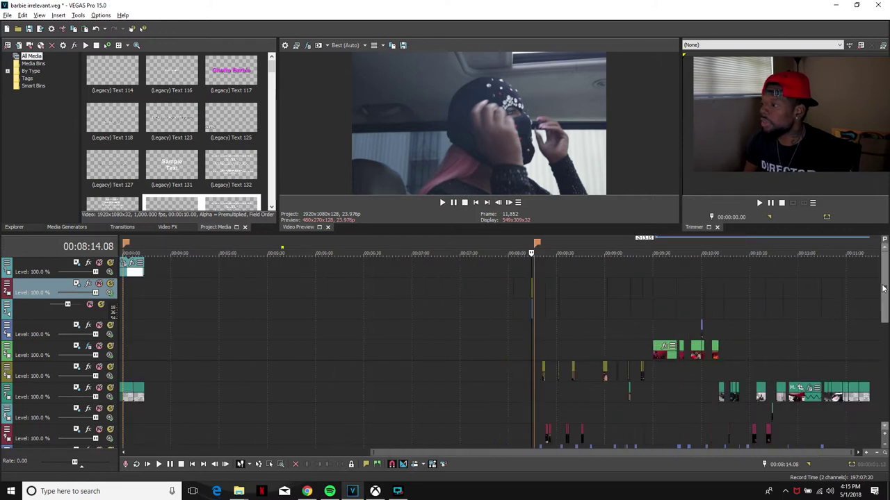
pyautogui.scroll(-2, 885, 288)
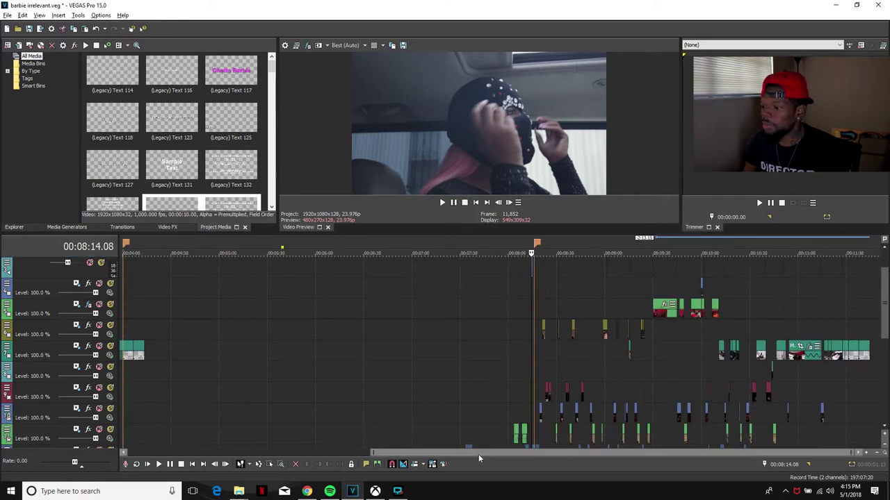
pyautogui.moveTo(478, 454); pyautogui.dragTo(616, 452)
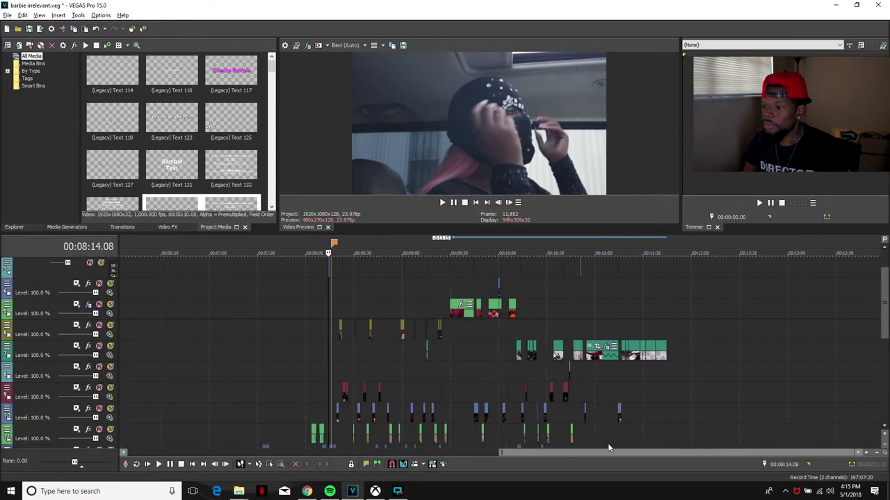
pyautogui.click(338, 371)
pyautogui.press('space')
pyautogui.scroll(2, 366, 368)
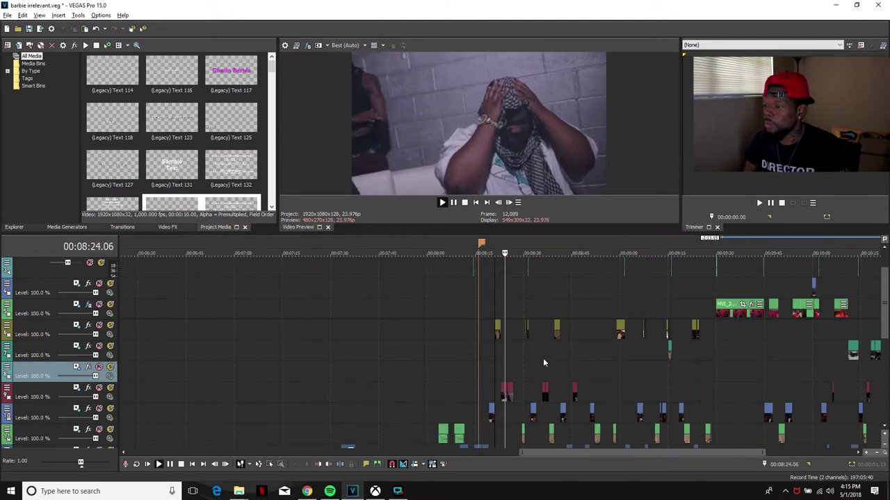
pyautogui.scroll(1, 528, 380)
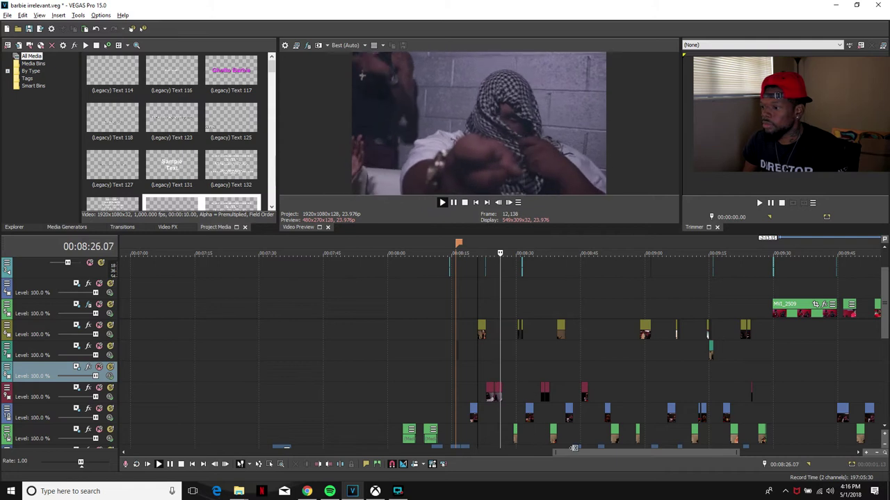
pyautogui.press('space')
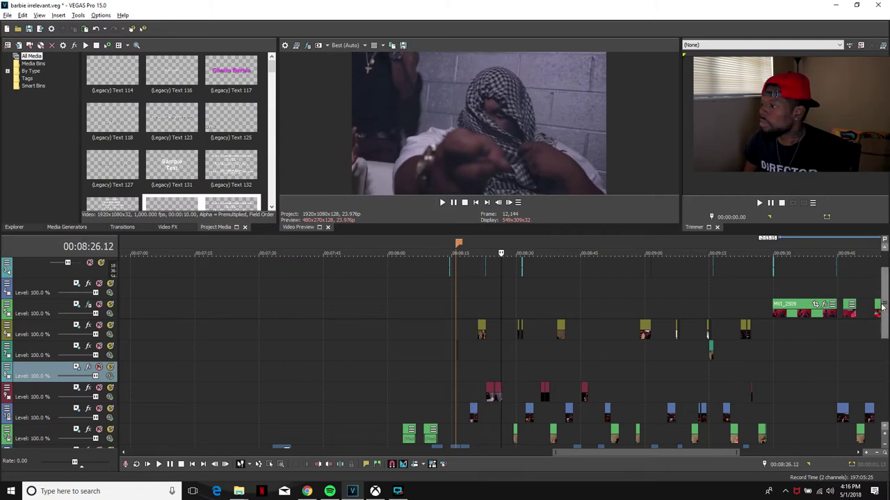
pyautogui.moveTo(885, 307); pyautogui.dragTo(884, 282)
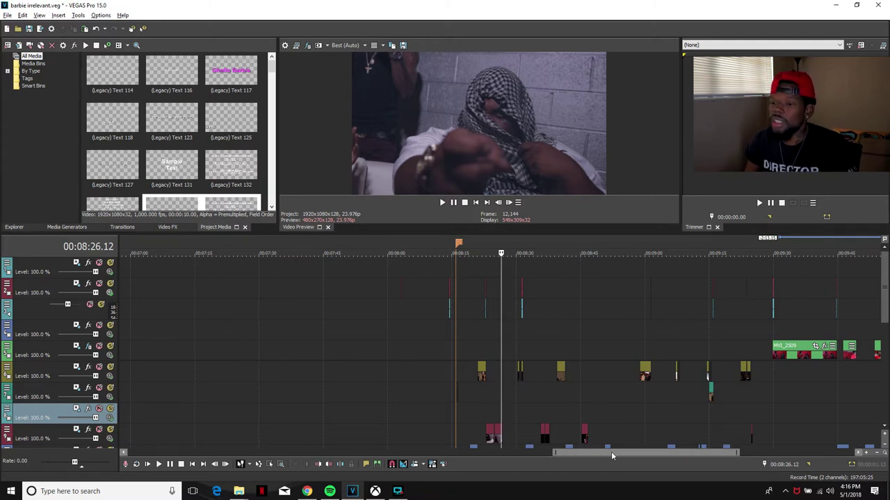
pyautogui.hscroll(1, 592, 451)
pyautogui.hscroll(3, 594, 455)
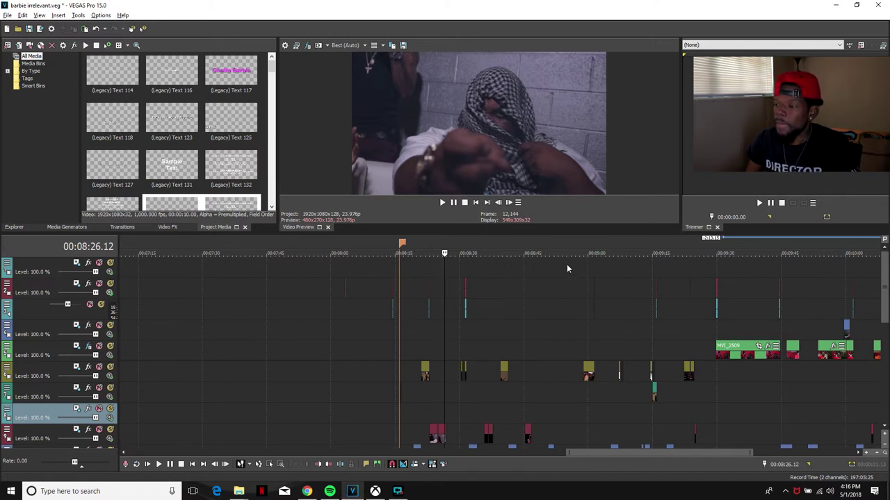
# Insert an empty top video track, delete it again, and park the playhead at 08:35.17.
pyautogui.rightClick(499, 292)
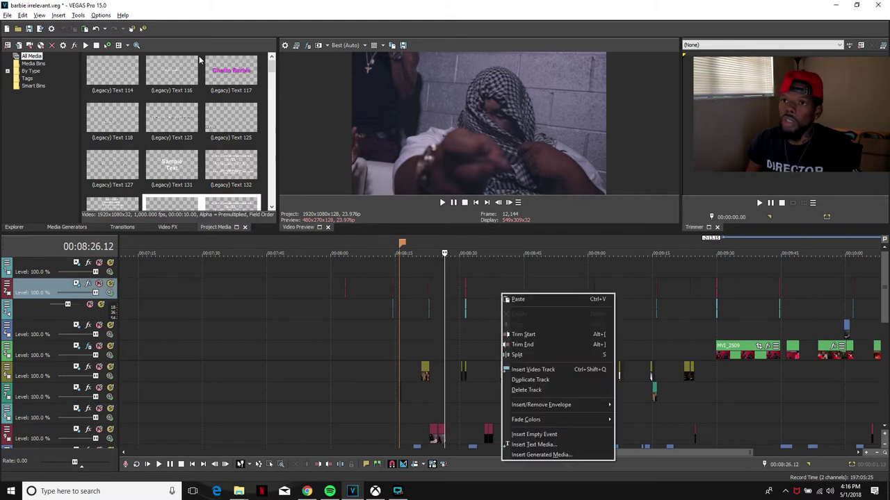
pyautogui.click(184, 4)
pyautogui.click(58, 15)
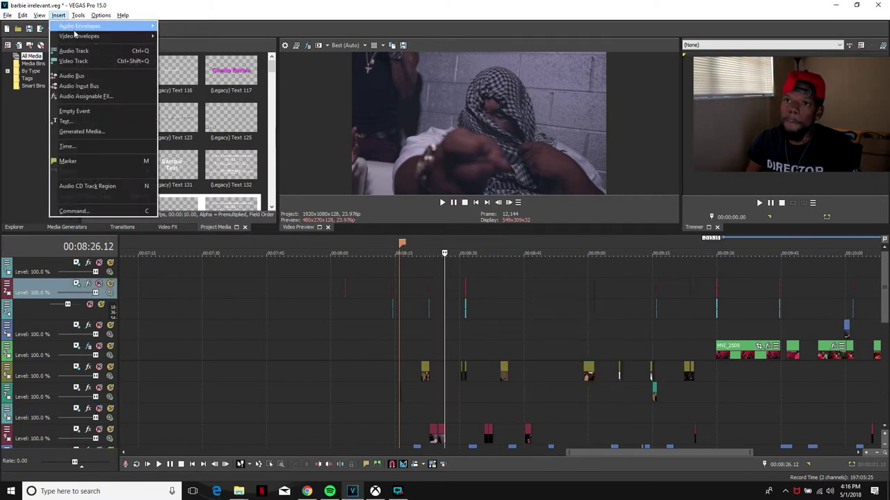
pyautogui.click(82, 62)
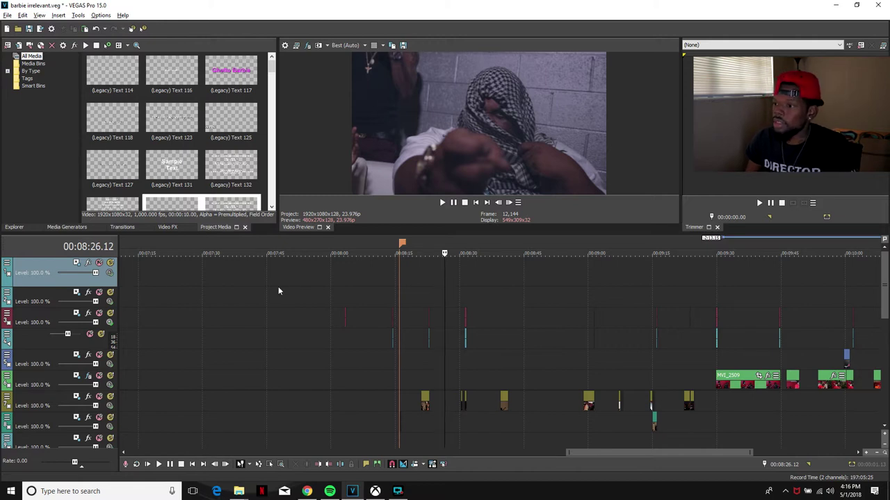
pyautogui.press('Delete')
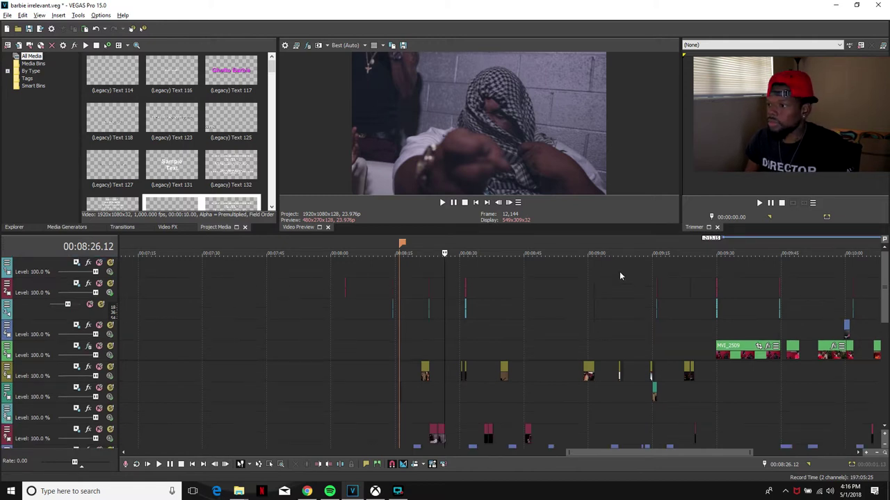
pyautogui.click(484, 273)
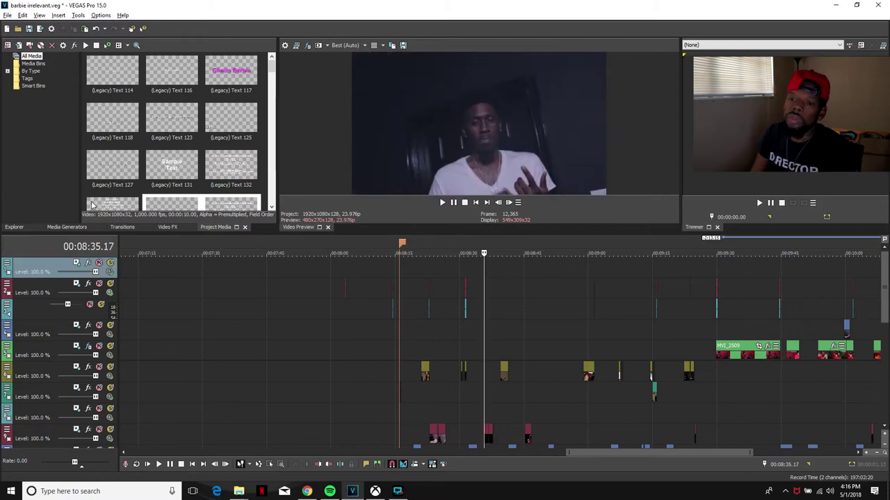
# Place the White Solid Color media generator preset on the top track near 08:30.
pyautogui.click(70, 227)
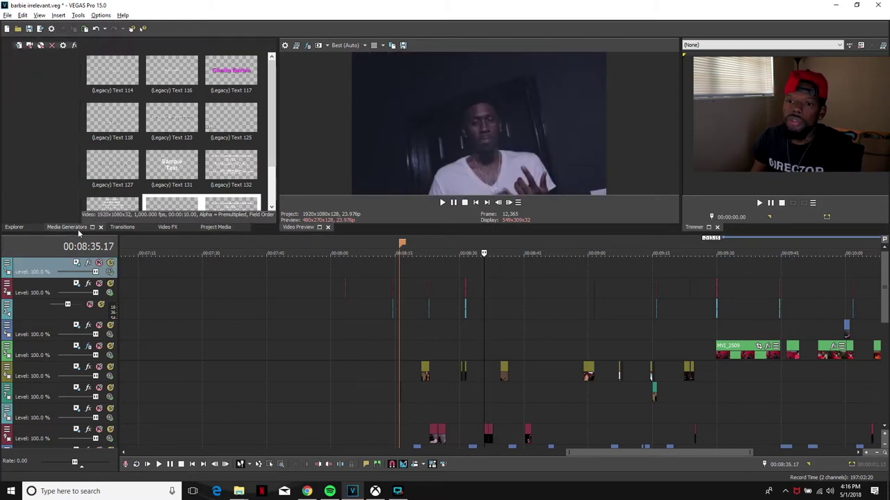
pyautogui.click(39, 115)
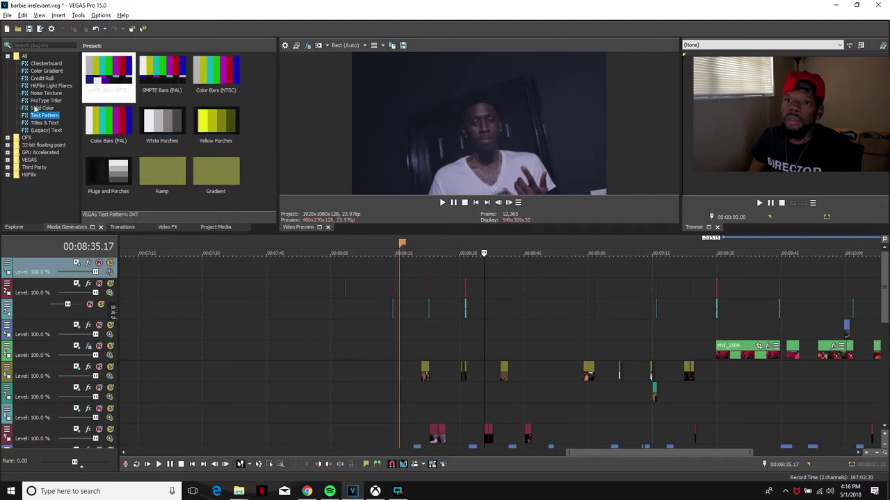
pyautogui.click(36, 108)
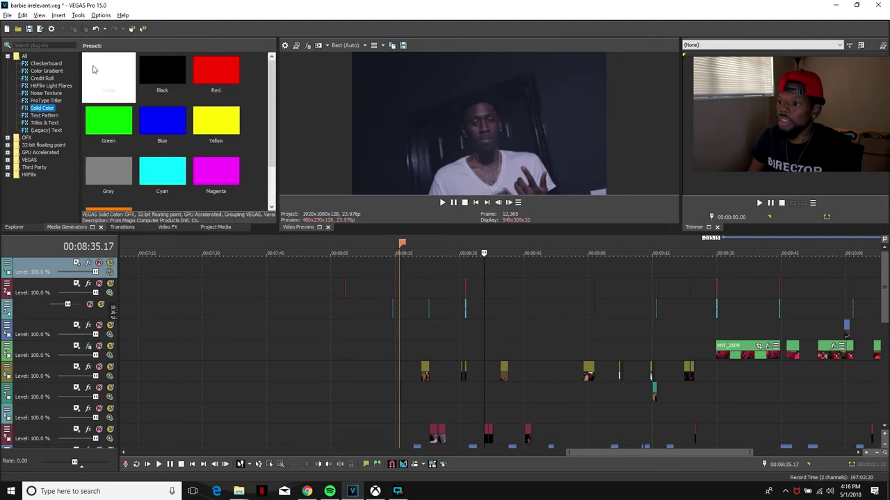
pyautogui.moveTo(94, 70); pyautogui.dragTo(182, 140)
pyautogui.moveTo(285, 215); pyautogui.dragTo(485, 275)
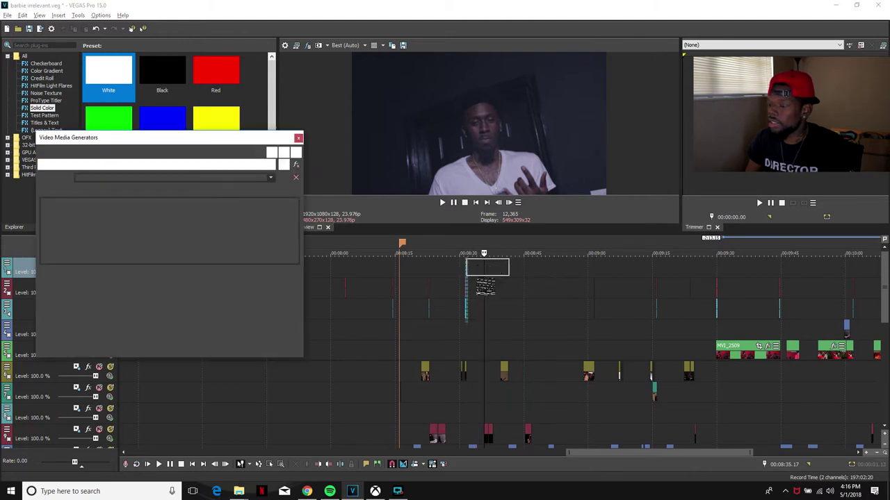
pyautogui.click(298, 138)
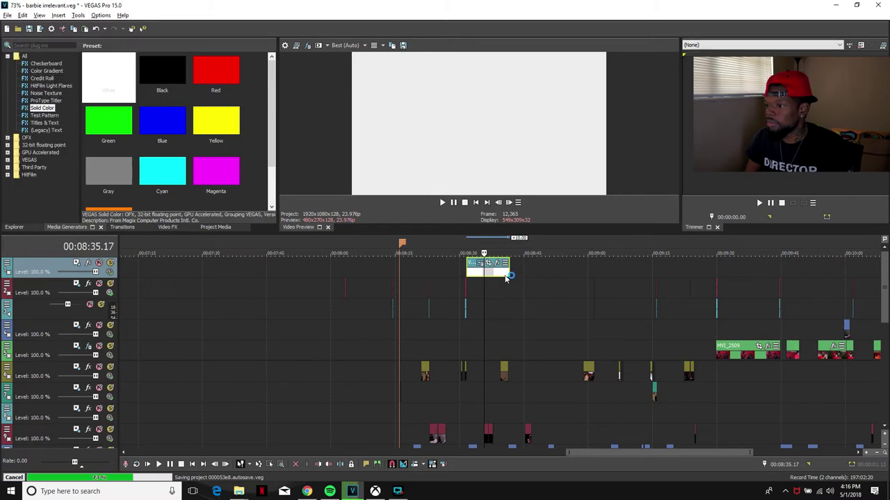
# Stretch the white solid-colour event's right edge far to the right.
pyautogui.moveTo(510, 271); pyautogui.dragTo(884, 291)
pyautogui.scroll(-5, 875, 267)
pyautogui.scroll(-3, 880, 267)
pyautogui.scroll(2, 880, 267)
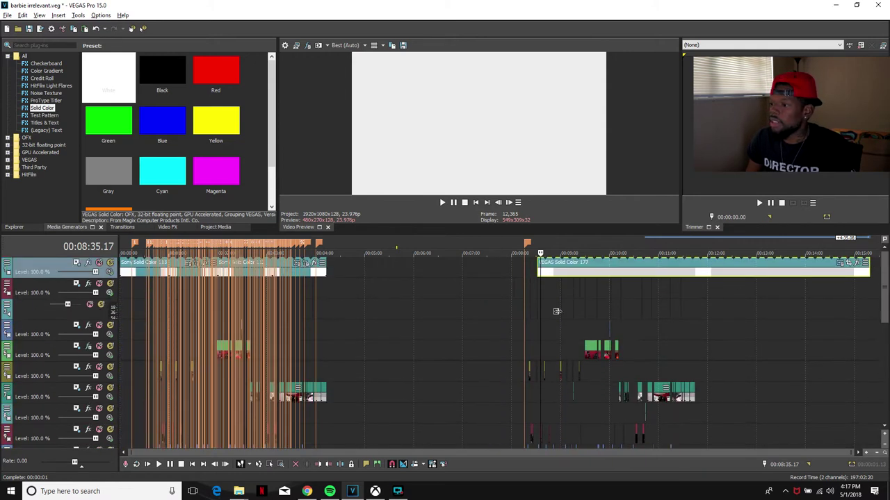
# Extend the white event's start back to about 08:02 and put the playhead there.
pyautogui.click(544, 335)
pyautogui.scroll(6, 536, 327)
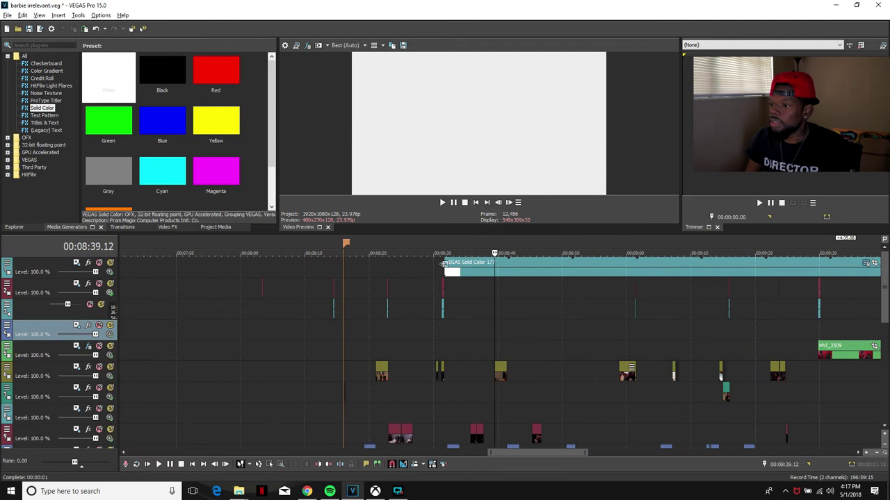
pyautogui.moveTo(443, 264); pyautogui.dragTo(271, 278)
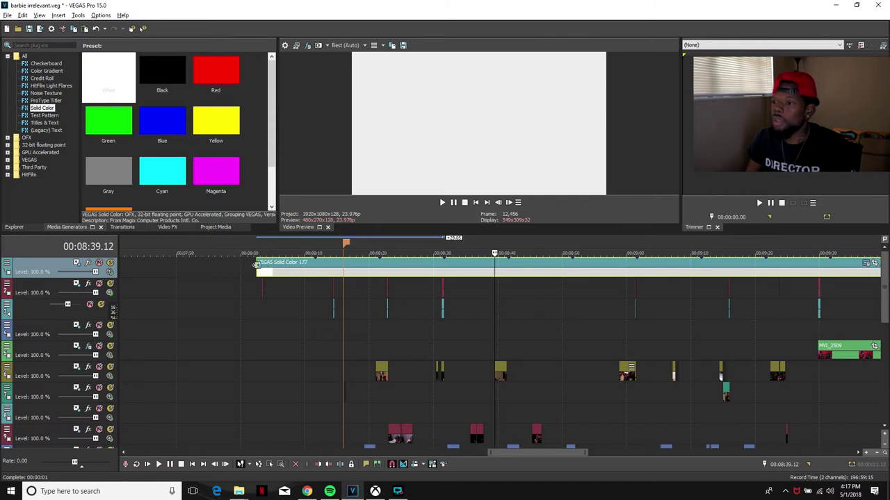
pyautogui.click(254, 267)
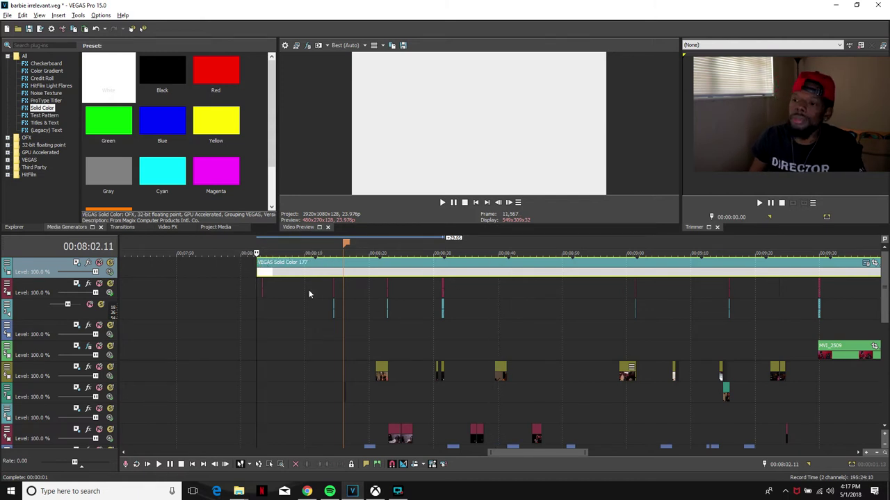
# Open and dismiss the Solid Color event's FX windows, leaving the playhead at 08:52.19.
pyautogui.rightClick(263, 267)
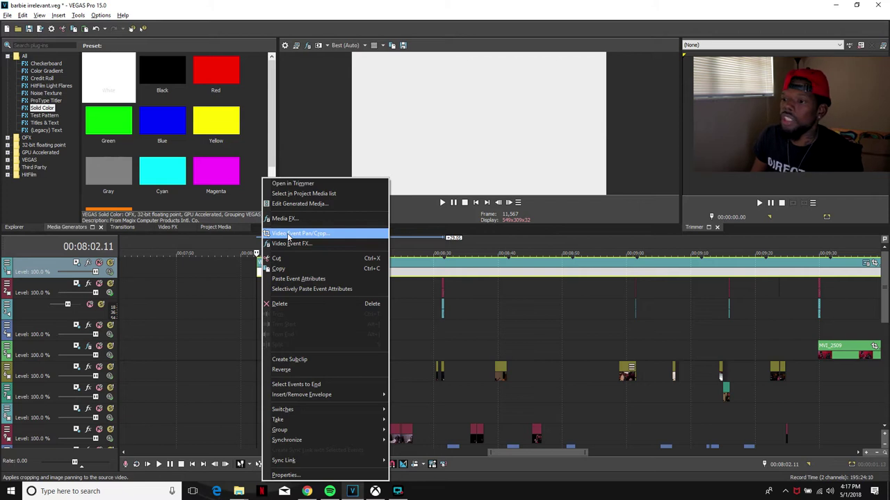
pyautogui.click(291, 244)
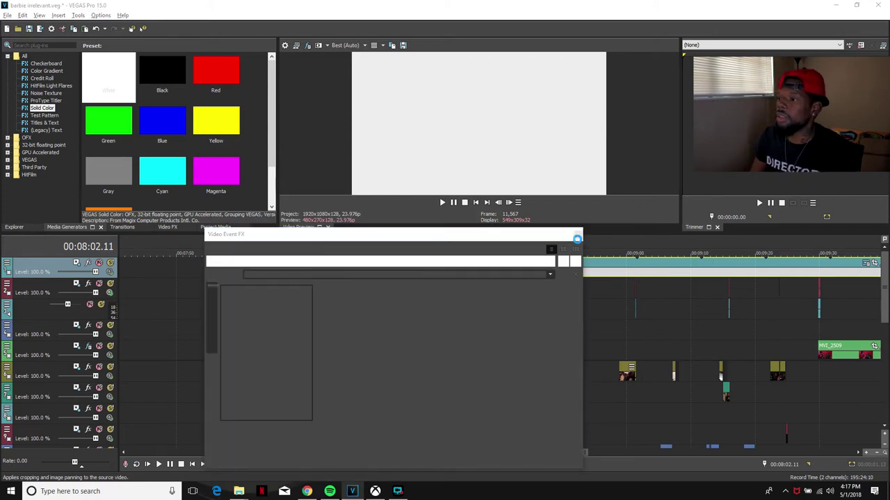
pyautogui.click(659, 164)
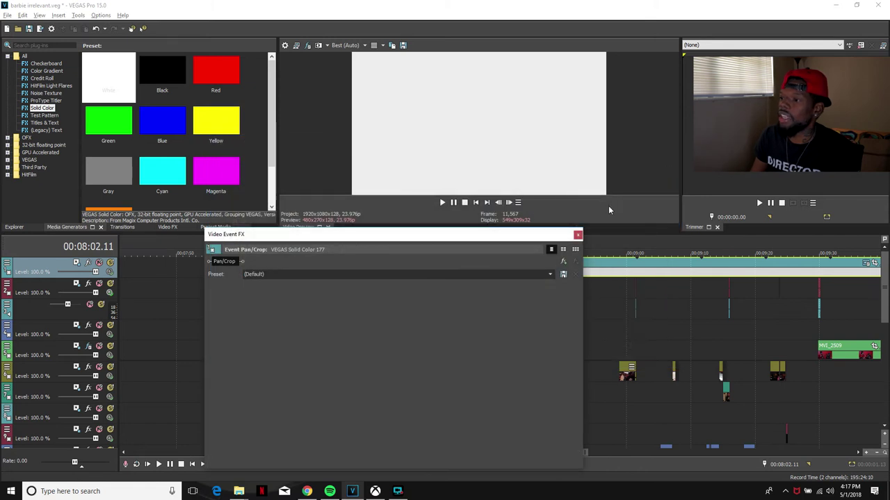
pyautogui.click(577, 235)
pyautogui.click(580, 259)
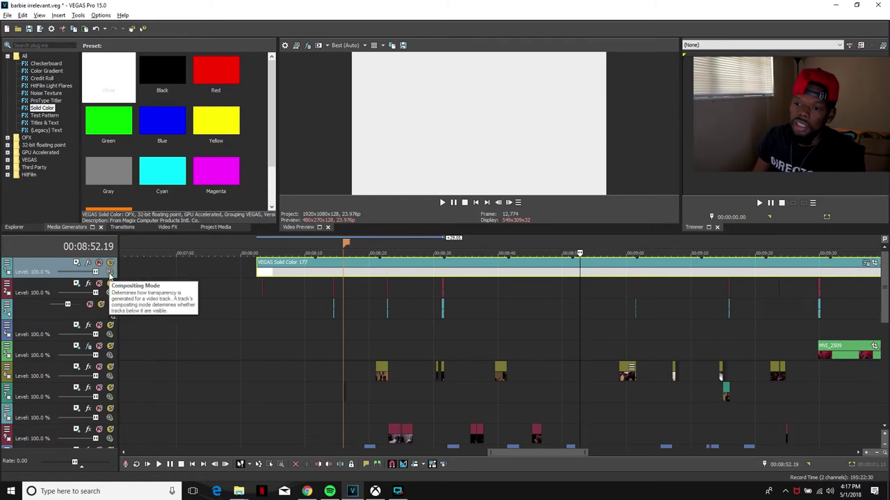
# Set the top track's compositing mode to Multiply (Mask).
pyautogui.click(109, 273)
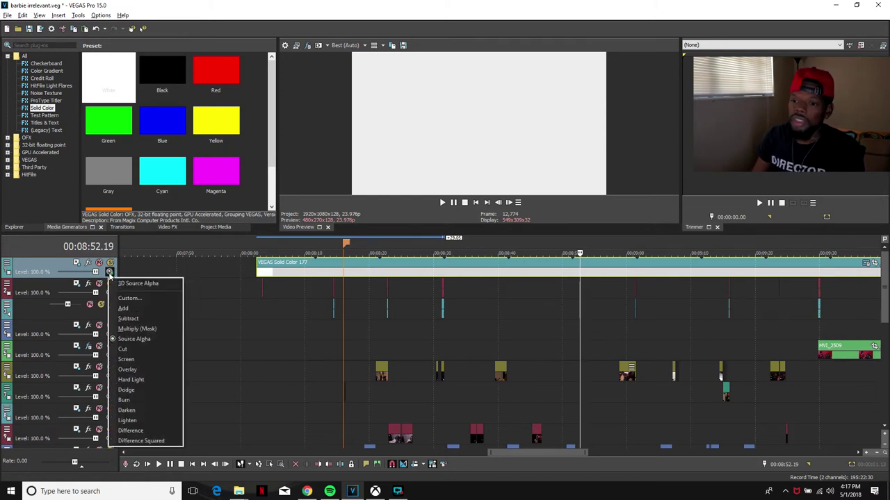
pyautogui.click(134, 330)
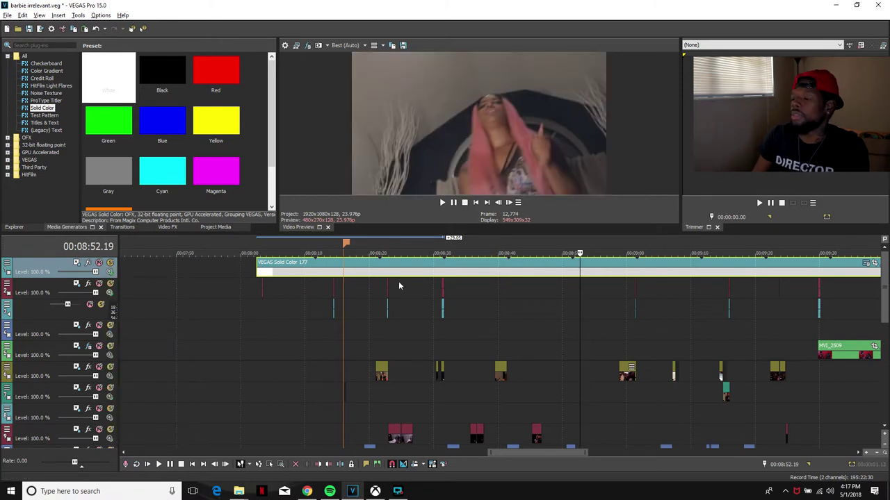
pyautogui.click(258, 265)
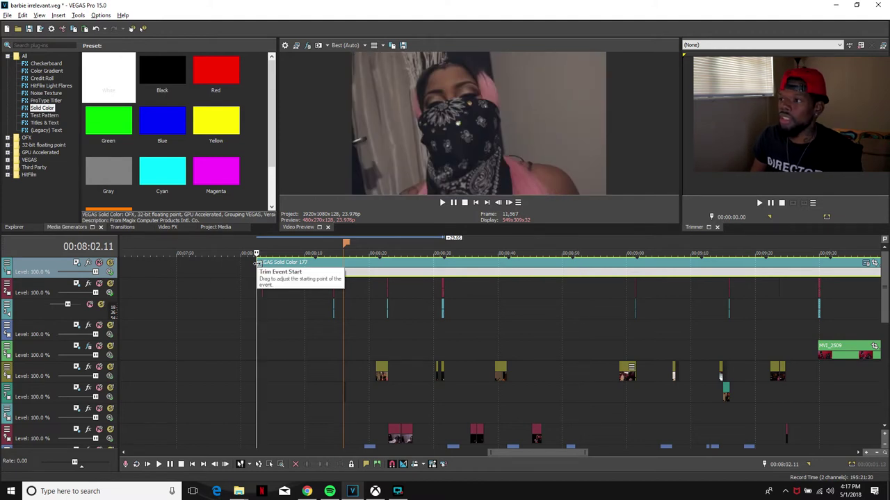
# Reduce the Solid Color event's pan/crop height to about 748.6, creating top and bottom letterbox bars.
pyautogui.rightClick(260, 264)
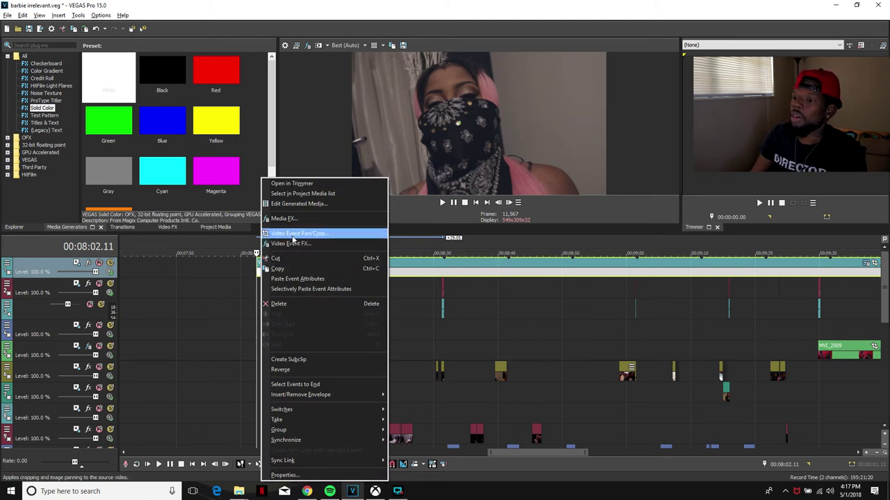
pyautogui.click(288, 243)
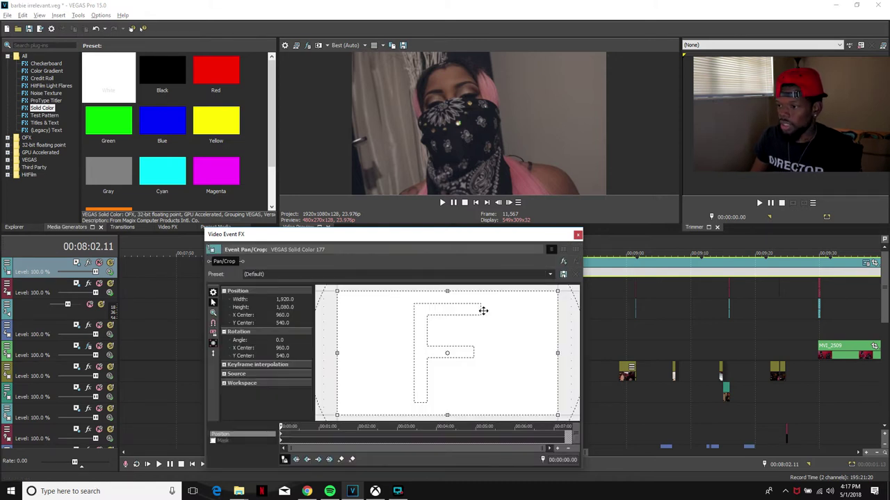
pyautogui.scroll(-4, 483, 310)
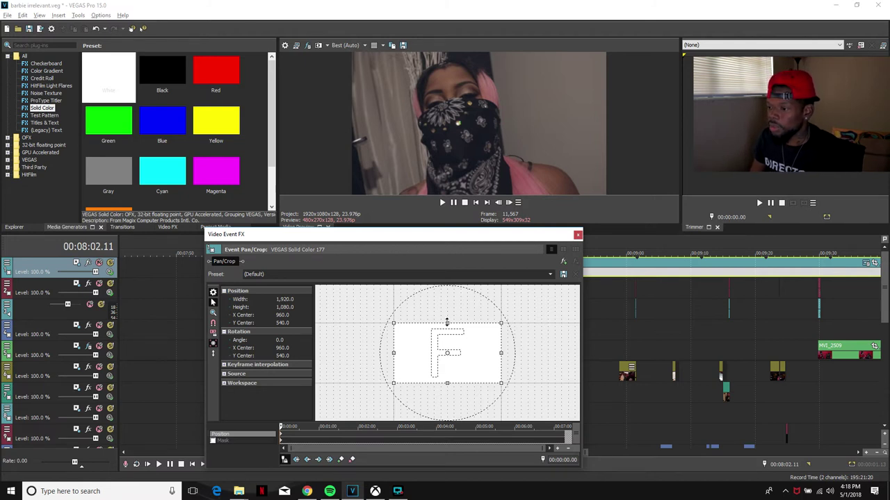
pyautogui.moveTo(447, 322)
pyautogui.mouseDown()
pyautogui.moveTo(447, 343)
pyautogui.moveTo(447, 332)
pyautogui.mouseUp()
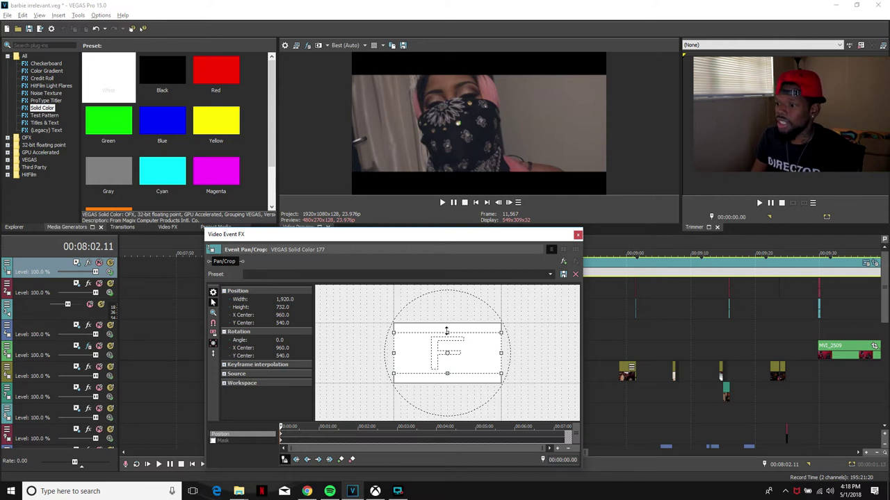
pyautogui.moveTo(447, 331); pyautogui.dragTo(447, 331)
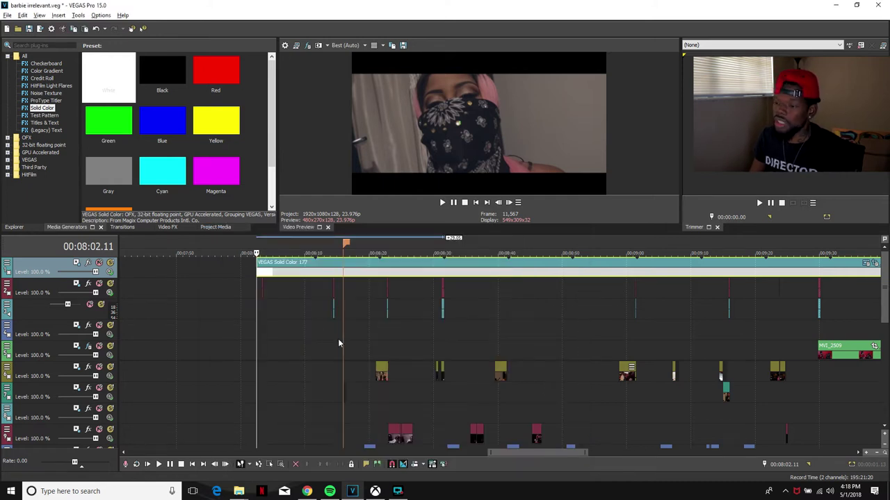
# Preview the letterboxed video, jumping ahead to around 8:30 before stopping.
pyautogui.press('space')
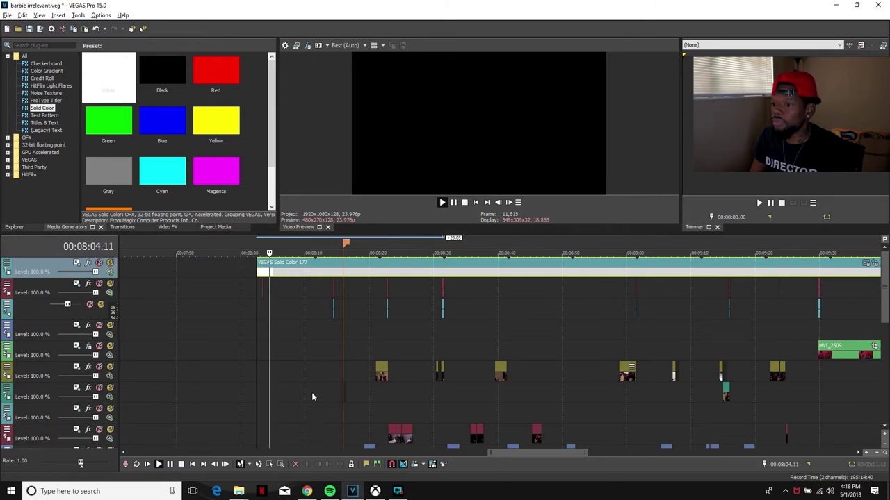
pyautogui.click(435, 339)
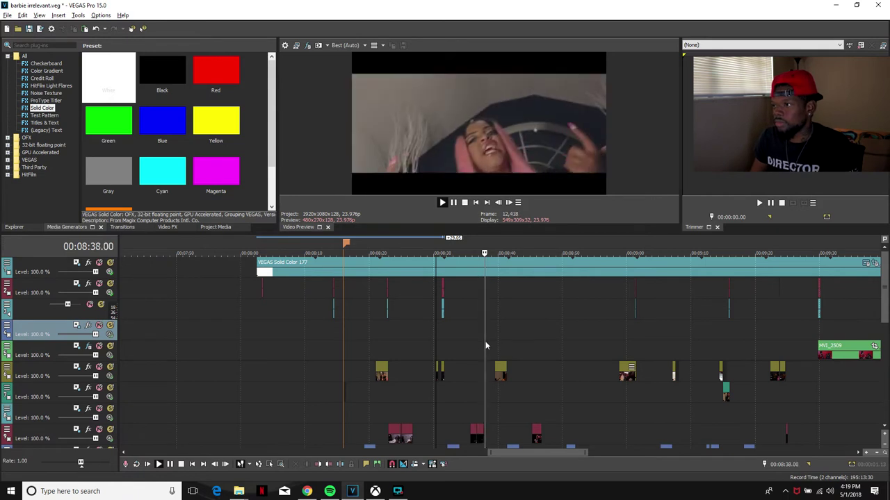
pyautogui.press('Return')
# Zoom the timeline in around 00:08:15.23 to bring the sliced clip into view.
pyautogui.scroll(-2, 505, 337)
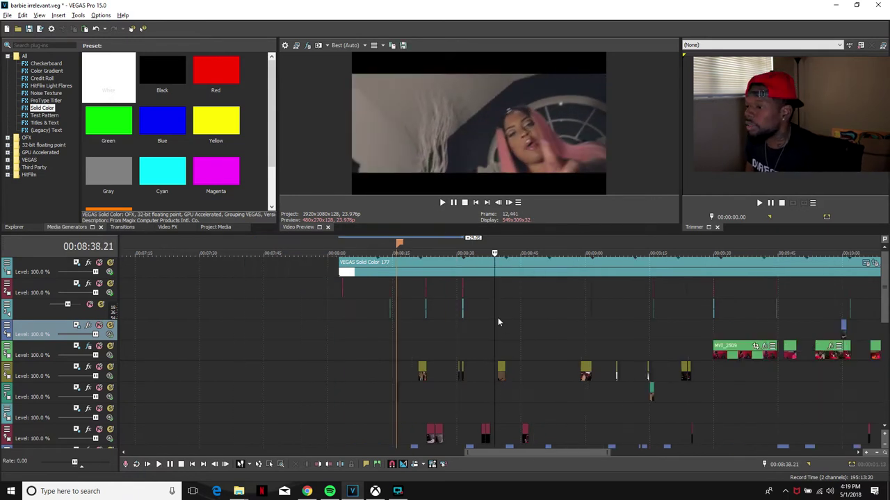
pyautogui.scroll(-3, 582, 367)
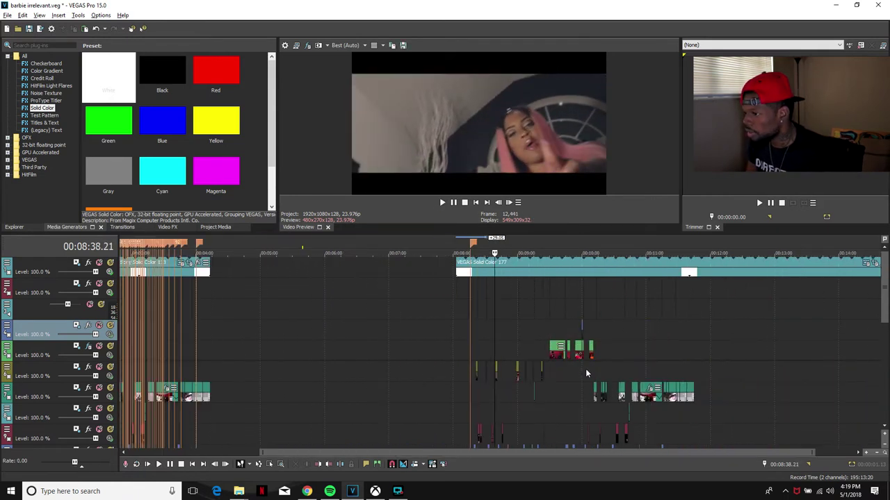
pyautogui.click(421, 364)
pyautogui.scroll(3, 459, 374)
pyautogui.scroll(3, 566, 388)
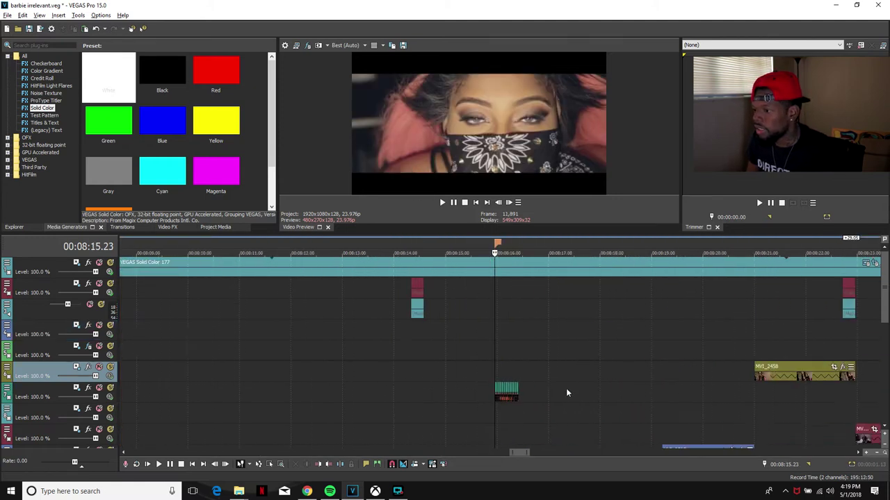
pyautogui.moveTo(884, 296); pyautogui.dragTo(884, 321)
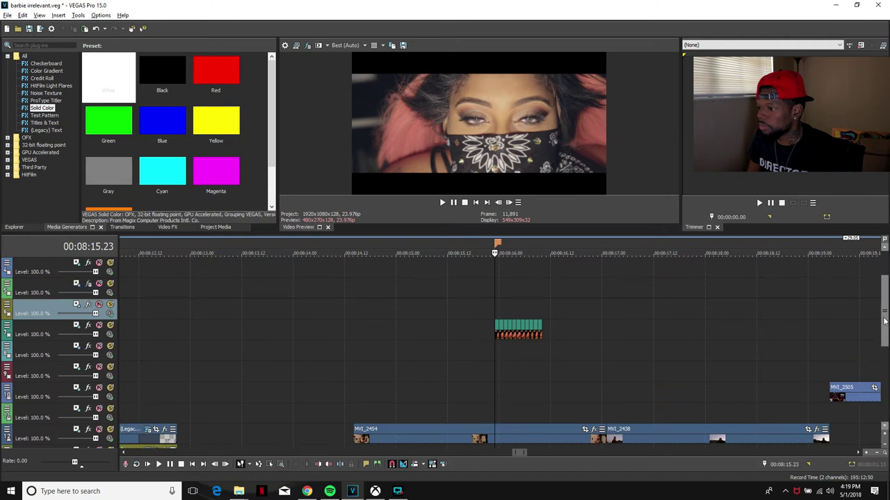
# Replay the sliced clip near 8:16 several times from just before it.
pyautogui.click(479, 355)
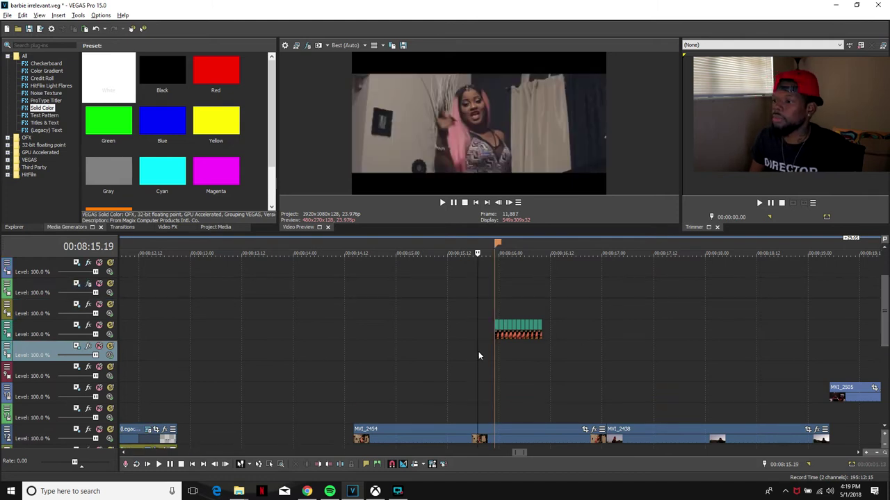
pyautogui.press('space')
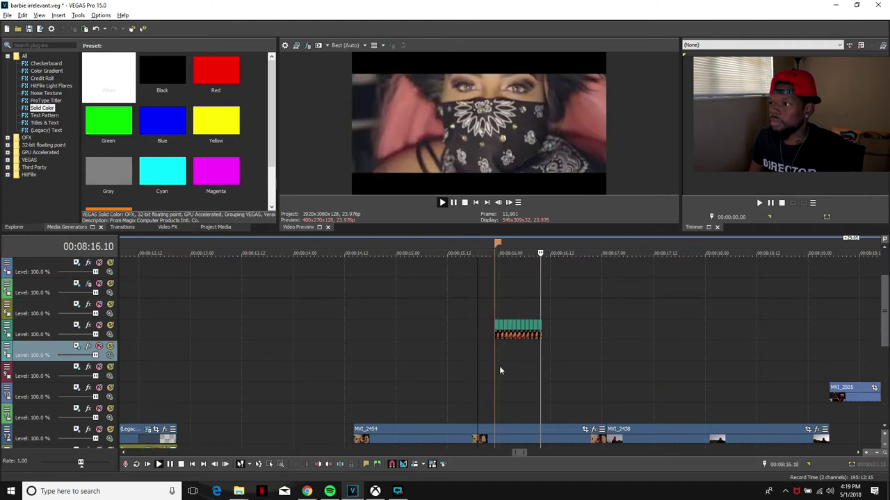
pyautogui.press('space')
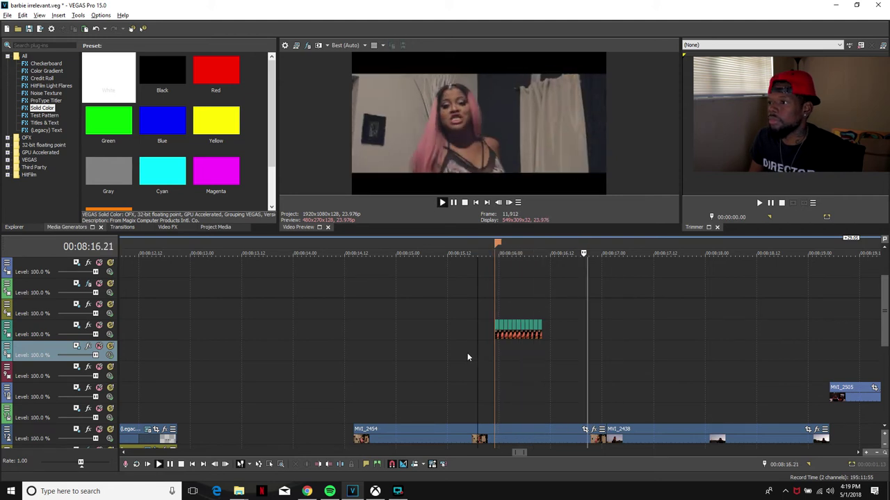
pyautogui.press('space')
pyautogui.press('space')
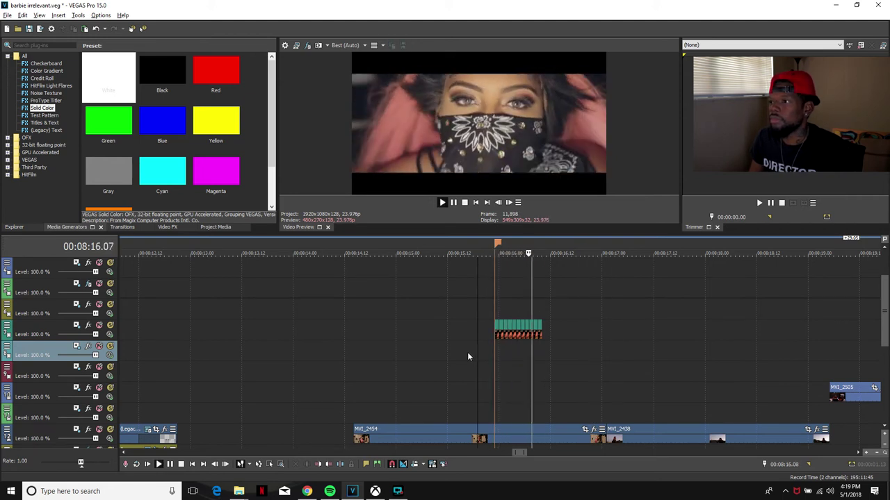
pyautogui.press('space')
pyautogui.click(442, 352)
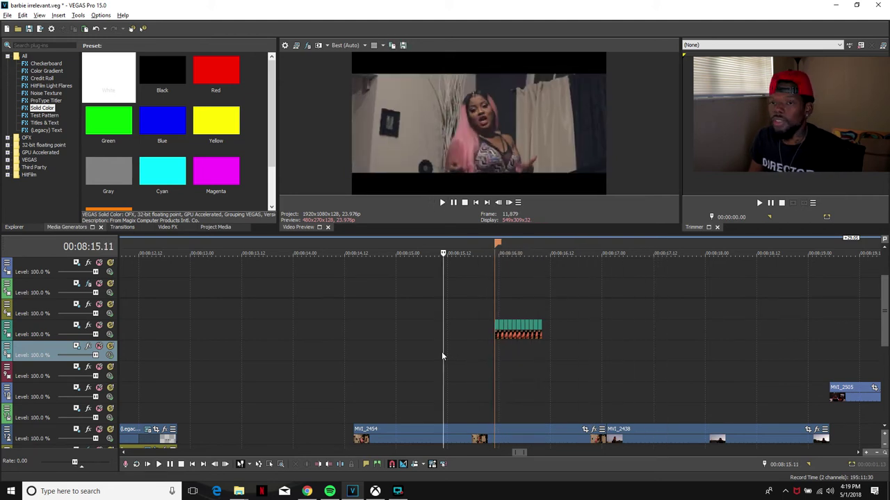
pyautogui.press('space')
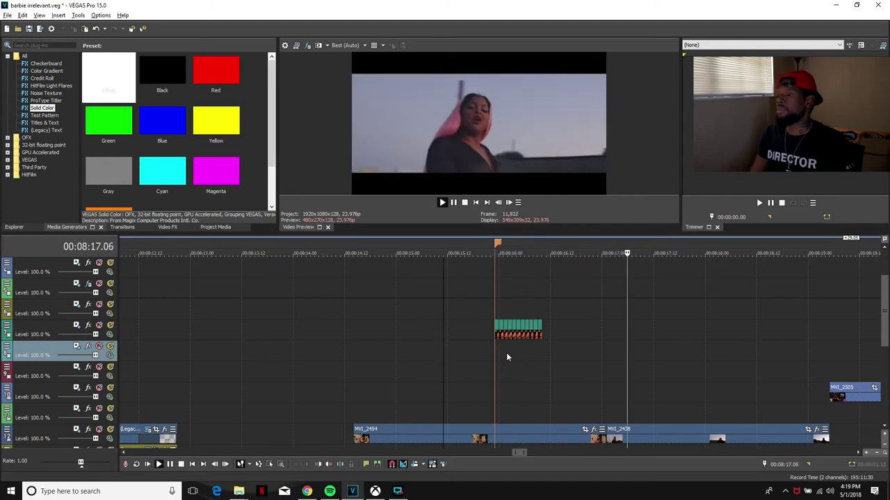
pyautogui.press('Return')
pyautogui.scroll(-3, 508, 349)
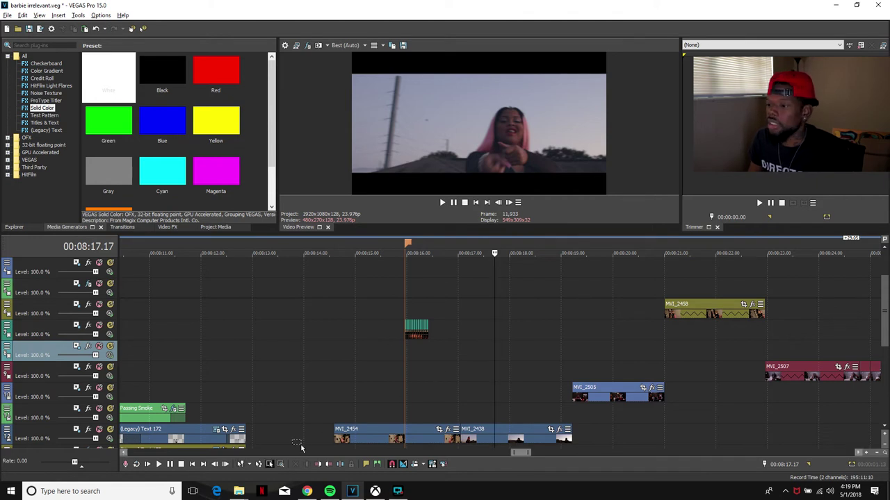
# Delete the short green sliced clip on track 5 near 08:16.
pyautogui.moveTo(446, 339); pyautogui.dragTo(376, 338)
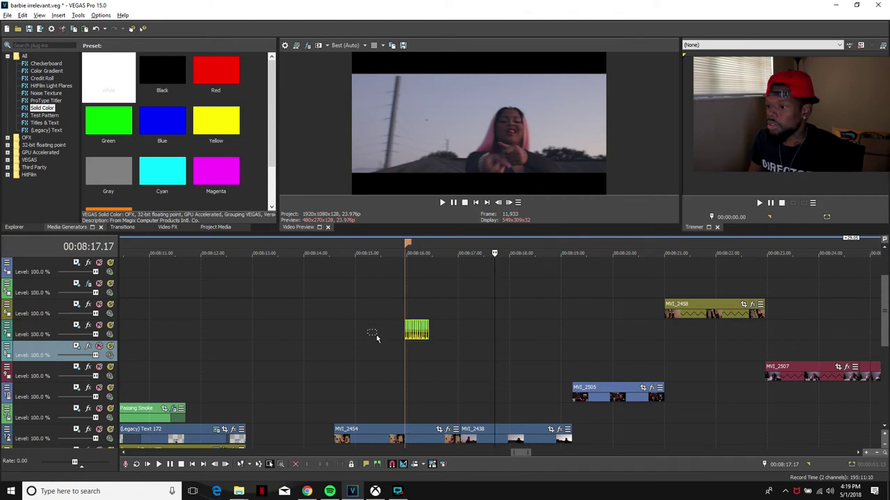
pyautogui.rightClick(421, 329)
pyautogui.click(452, 285)
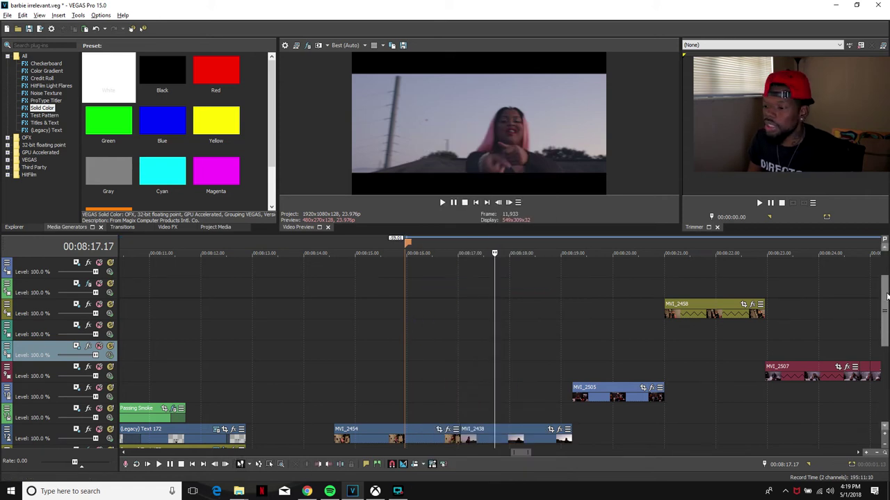
pyautogui.moveTo(888, 299); pyautogui.dragTo(888, 382)
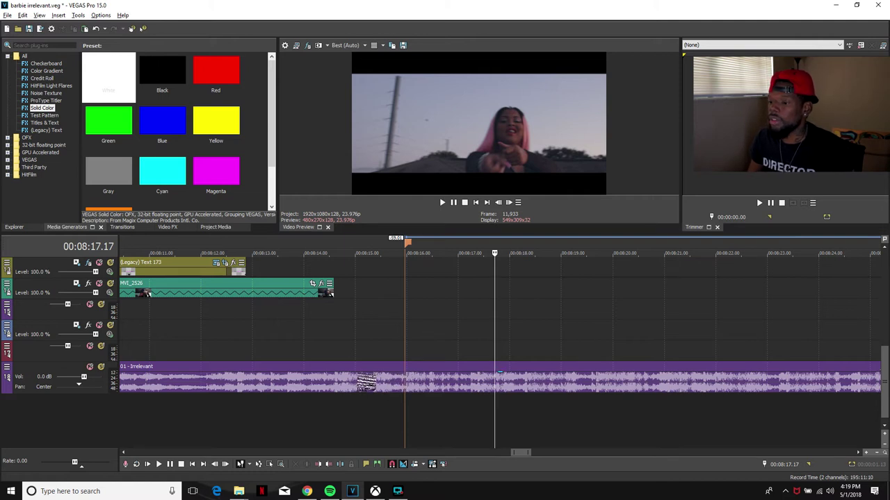
# Audition the music from 00:08:15.23 and insert a marker at that position.
pyautogui.click(370, 390)
pyautogui.press('space')
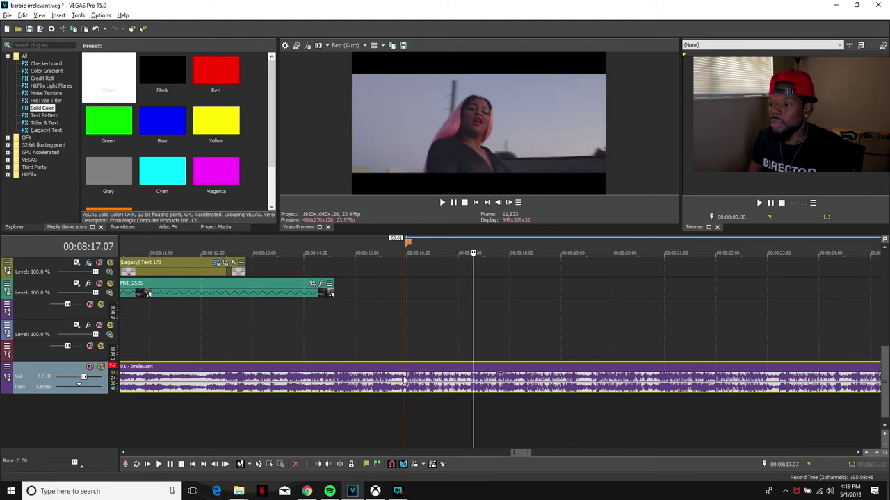
pyautogui.press('space')
pyautogui.press('space')
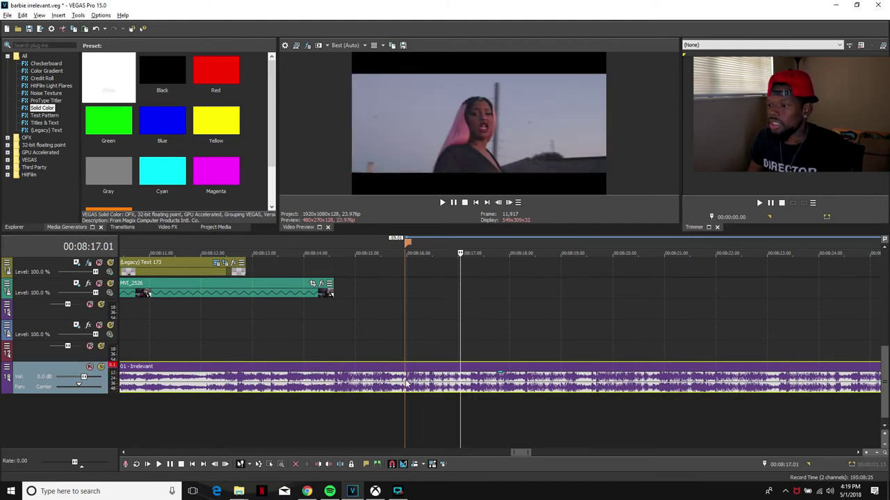
pyautogui.press('space')
pyautogui.rightClick(409, 243)
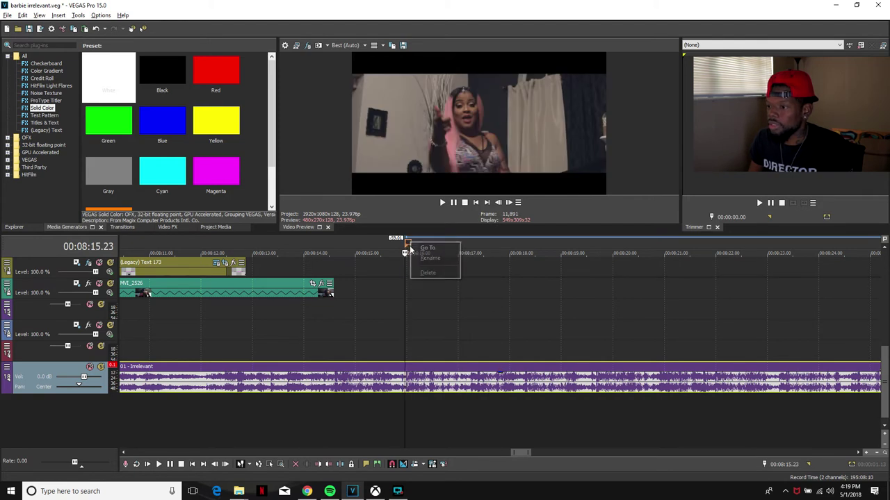
pyautogui.click(416, 273)
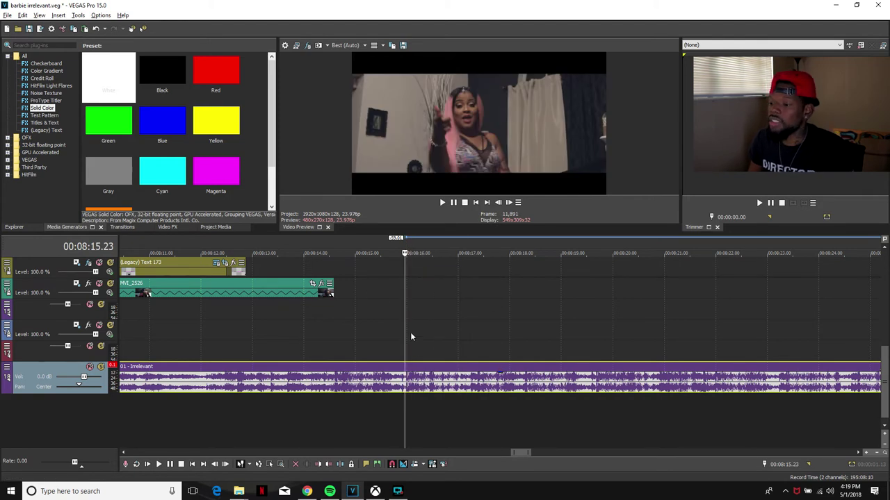
# Zoom in and set a loop region starting at the 08:15.23 marker.
pyautogui.scroll(1, 448, 379)
pyautogui.scroll(1, 448, 378)
pyautogui.scroll(1, 494, 379)
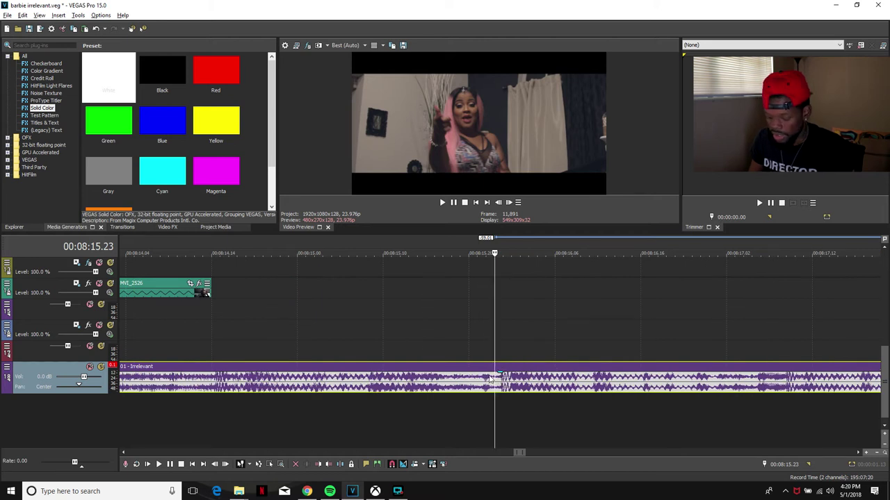
pyautogui.doubleClick(498, 376)
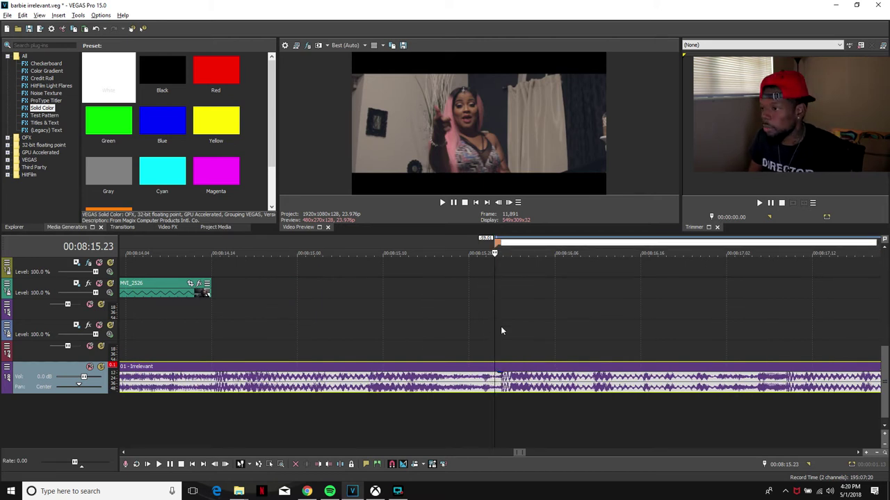
pyautogui.click(517, 302)
pyautogui.click(486, 351)
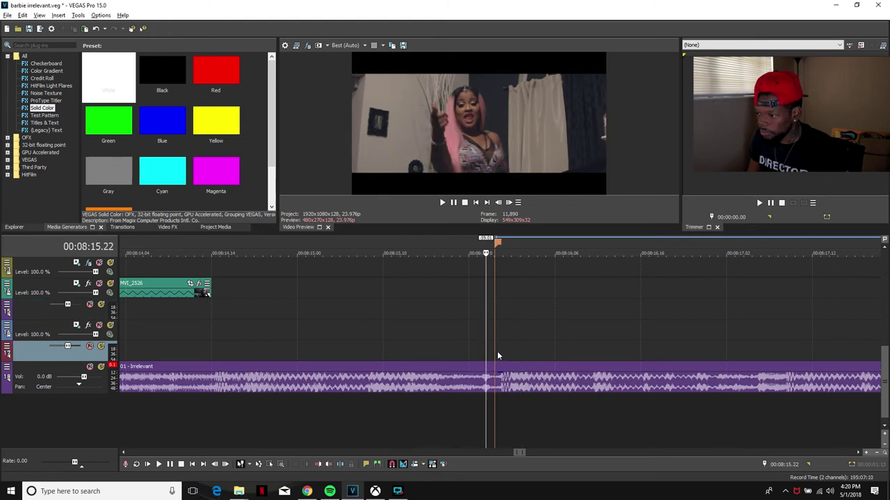
pyautogui.scroll(-2, 492, 351)
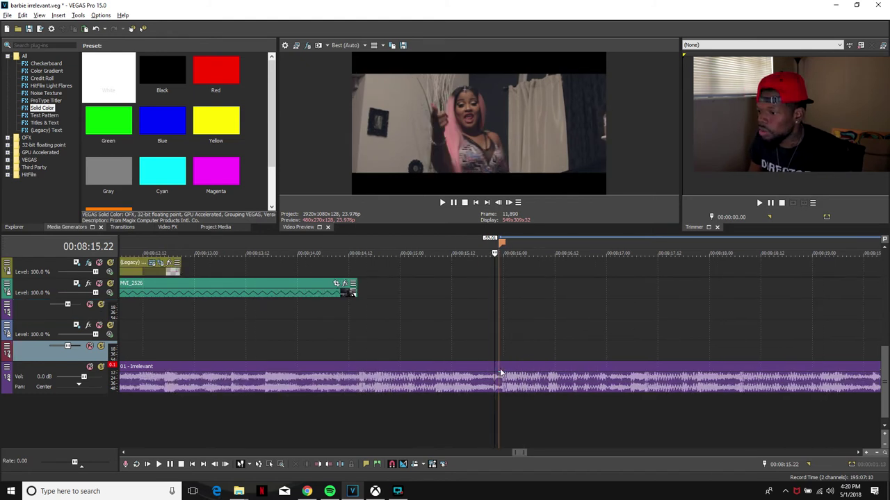
pyautogui.click(500, 374)
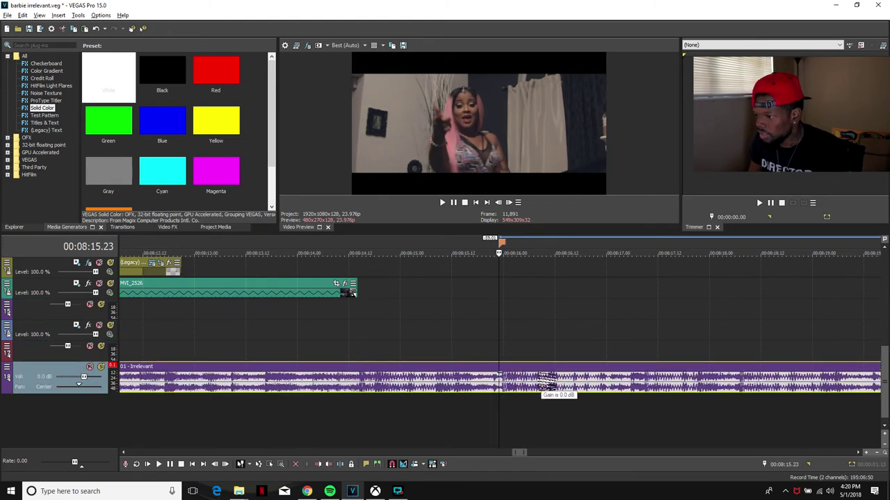
# Audition the song from the marker, stopping near the next beat.
pyautogui.press('space')
pyautogui.press('space')
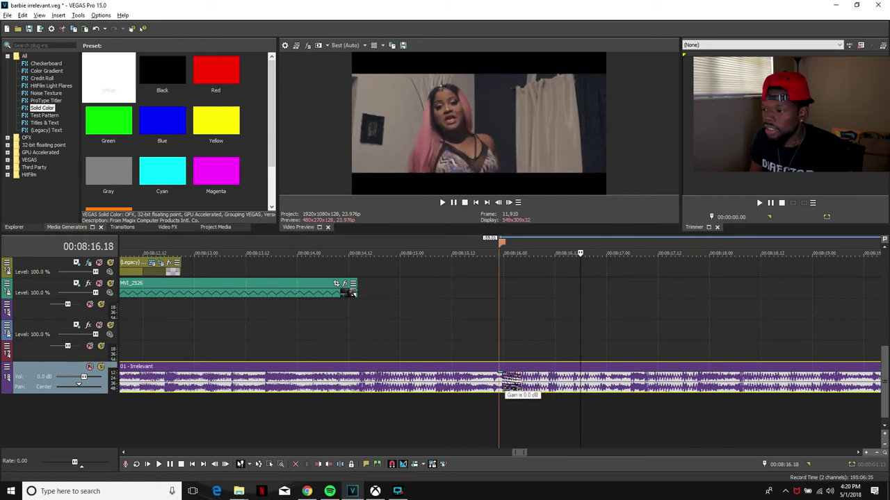
pyautogui.press('space')
pyautogui.press('Return')
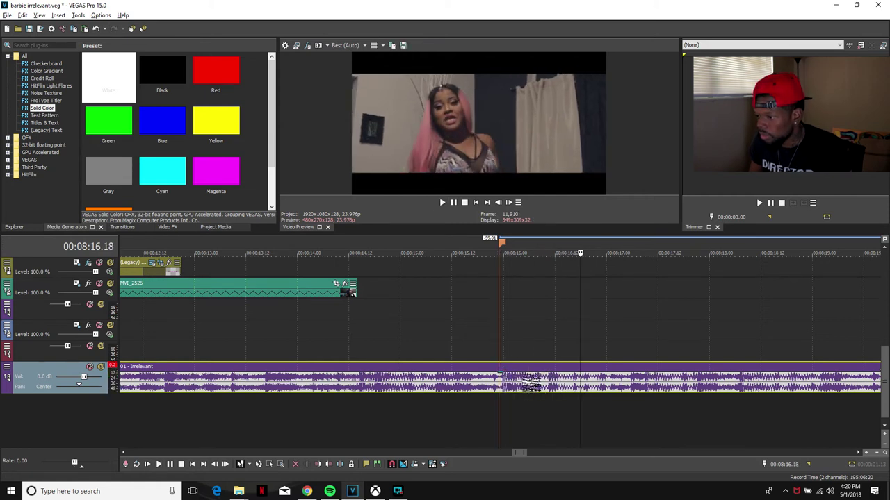
pyautogui.click(498, 371)
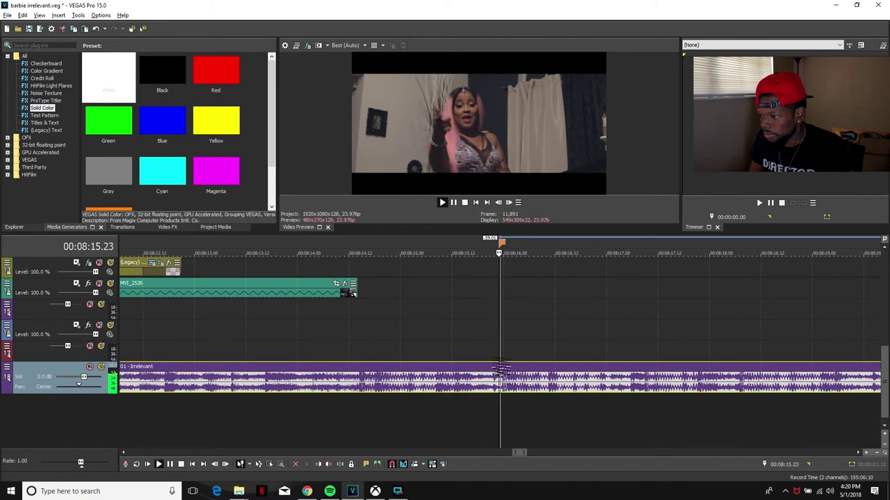
pyautogui.press('space')
pyautogui.press('Return')
pyautogui.click(498, 369)
# Keep replaying from the marker to pin the next beat at 00:08:16.09.
pyautogui.press('space')
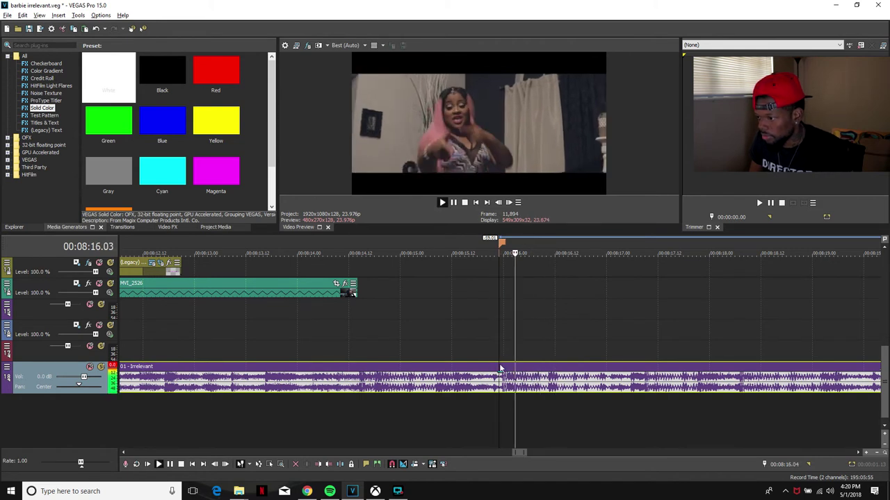
pyautogui.press('space')
pyautogui.press('space')
pyautogui.press('Return')
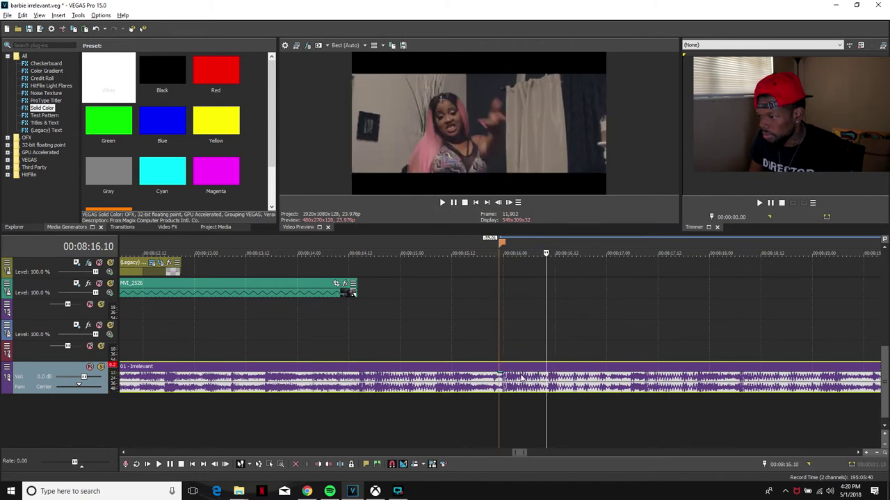
pyautogui.click(499, 369)
pyautogui.press('space')
pyautogui.press('Return')
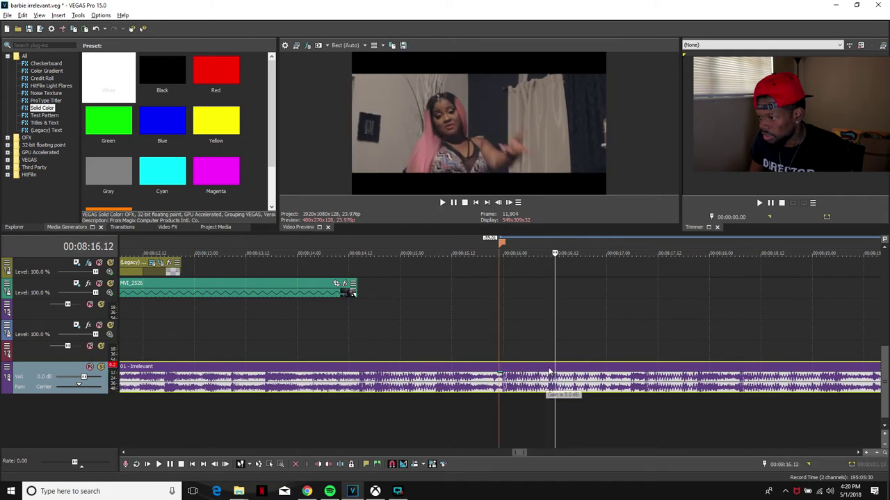
pyautogui.press('space')
pyautogui.press('Return')
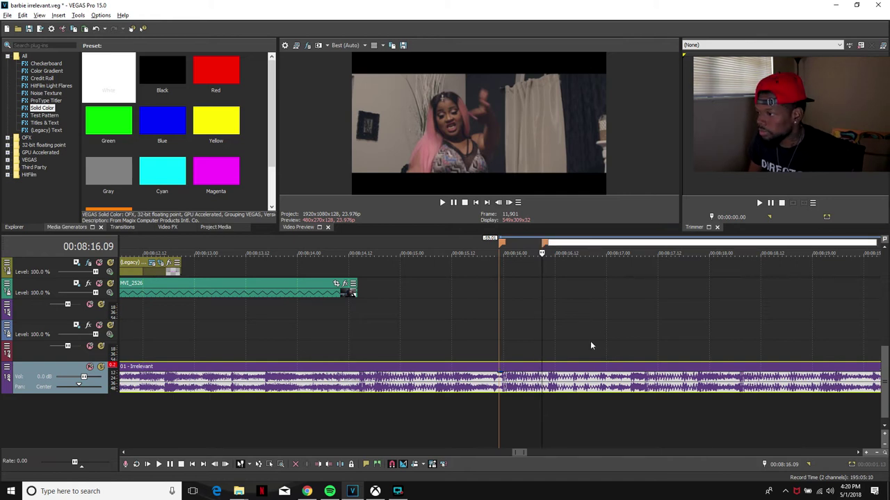
# Slide the MVI_2458 clip left so it starts on the 08:15.23 beat marker.
pyautogui.moveTo(885, 361); pyautogui.dragTo(886, 287)
pyautogui.scroll(-3, 572, 359)
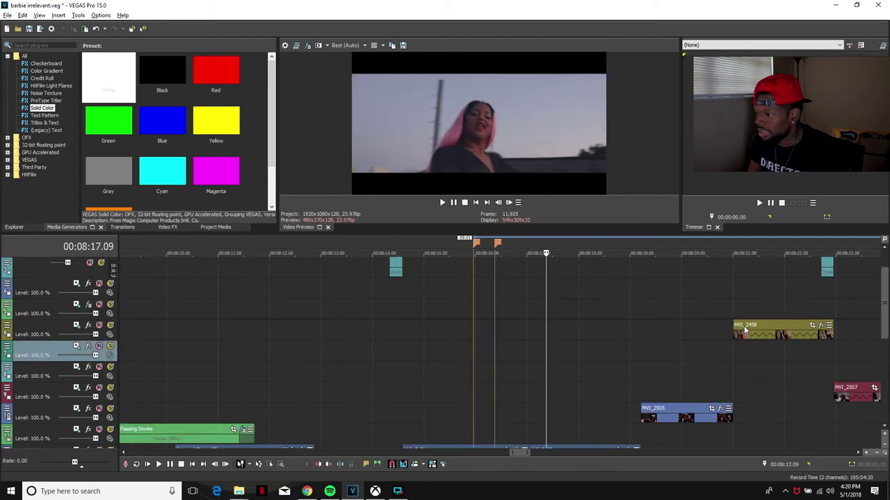
pyautogui.moveTo(762, 331); pyautogui.dragTo(505, 335)
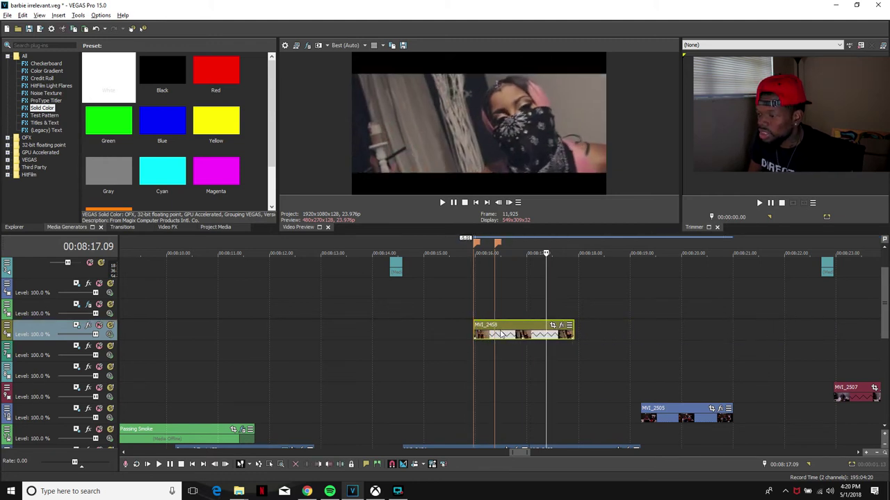
# Split MVI_2458 at the second marker (00:08:16.09) and delete the right-hand leftover piece.
pyautogui.click(501, 335)
pyautogui.scroll(3, 498, 339)
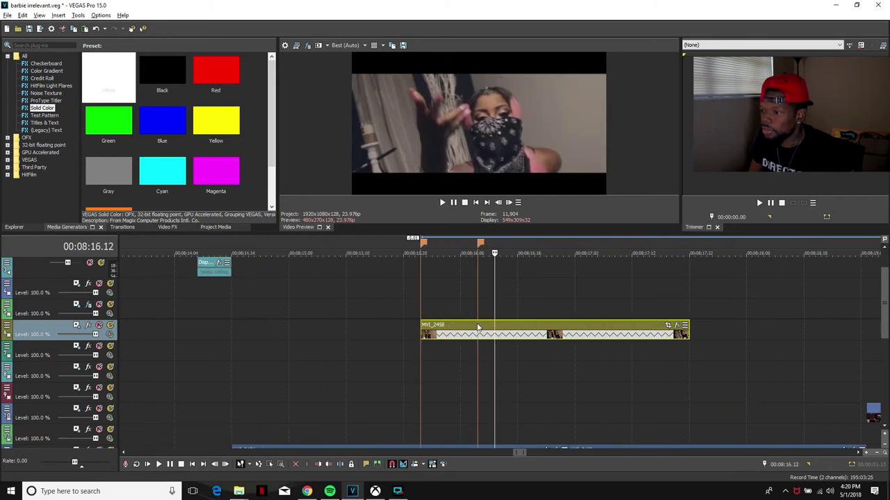
pyautogui.click(478, 331)
pyautogui.press('s')
pyautogui.moveTo(519, 336); pyautogui.dragTo(551, 329)
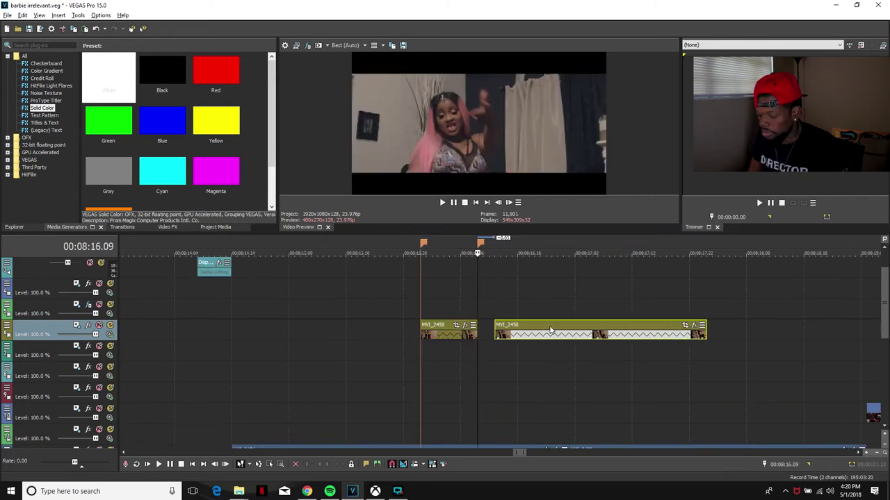
pyautogui.press('Delete')
# Play back the trimmed slice from 00:08:15.17 to check the cut, then park at the clip's start.
pyautogui.click(385, 360)
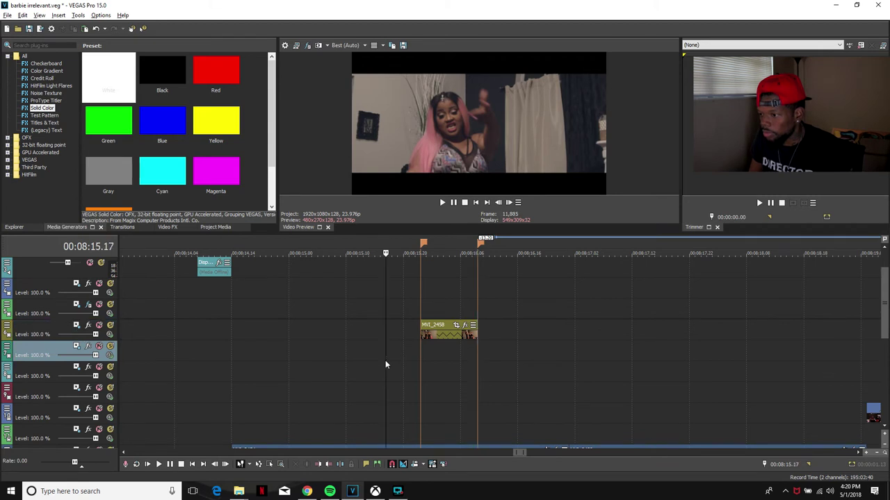
pyautogui.scroll(-1, 535, 332)
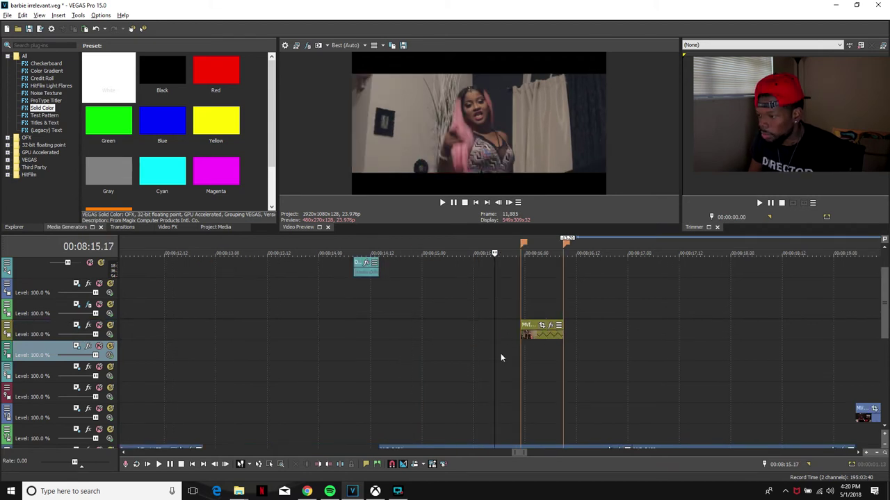
pyautogui.press('space')
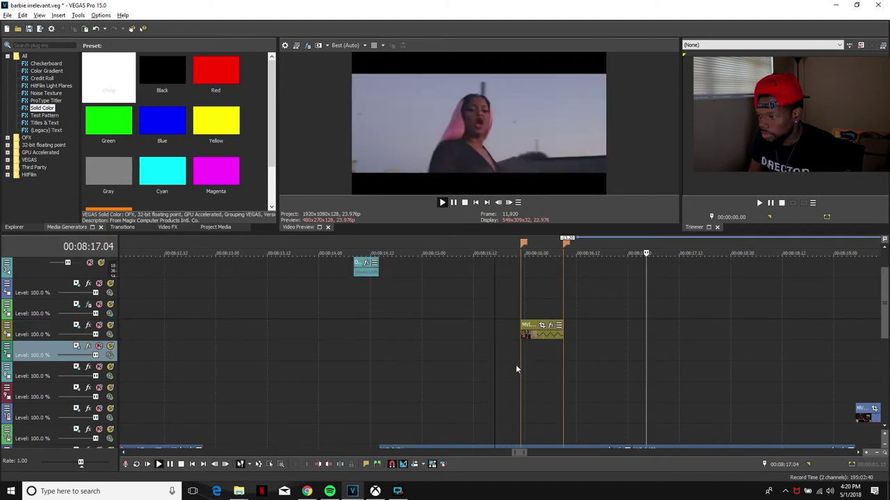
pyautogui.click(517, 369)
pyautogui.press('space')
pyautogui.press('space')
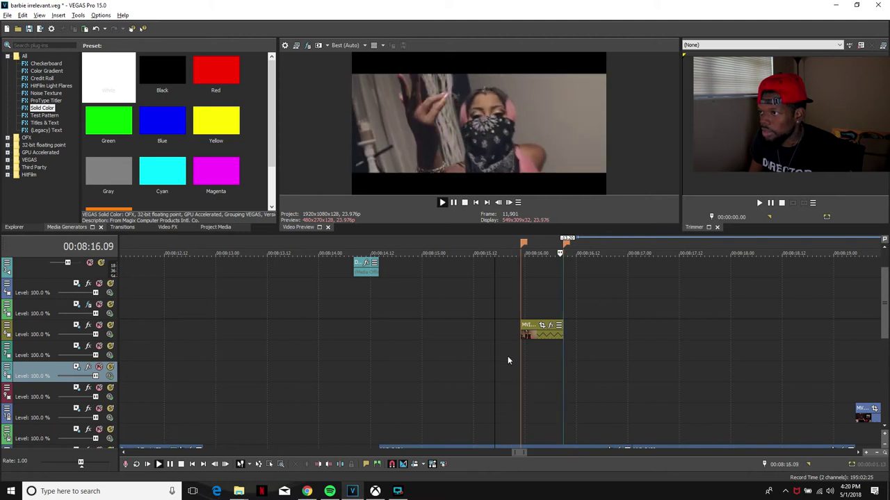
pyautogui.press('Return')
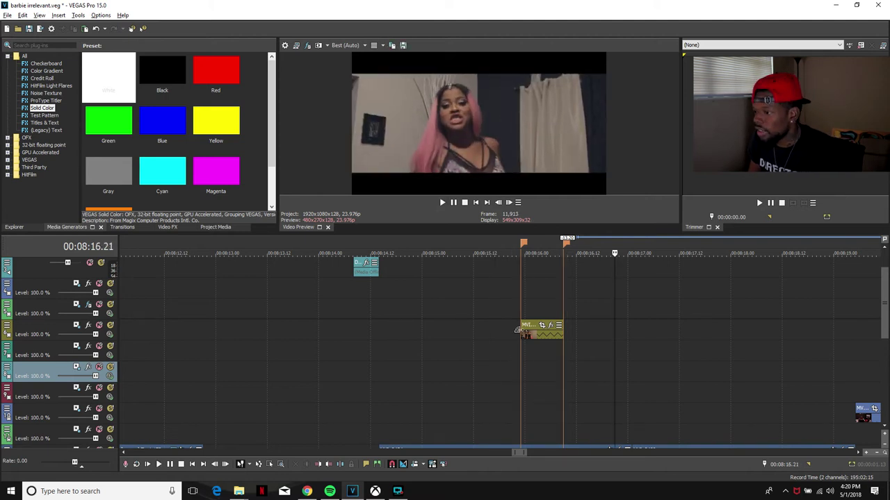
pyautogui.click(521, 327)
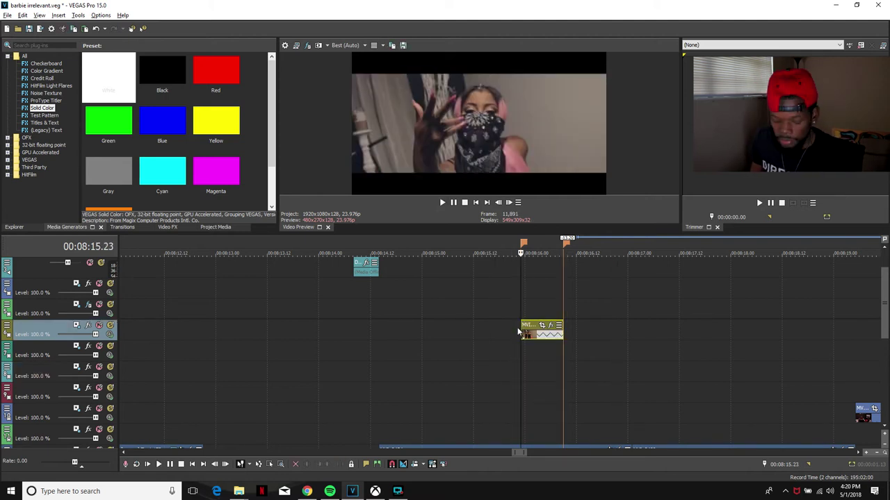
pyautogui.scroll(6, 518, 337)
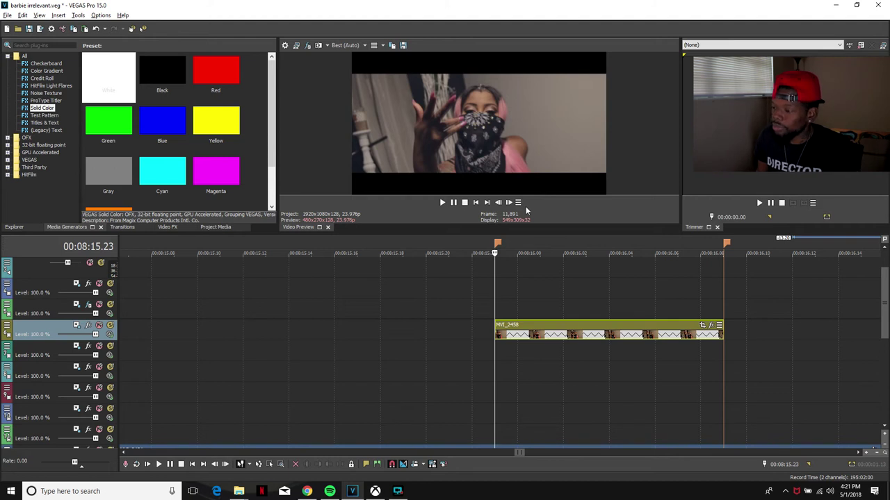
# Play the trimmed MVI_2458 clip, then step back and return the playhead to its start.
pyautogui.press('space')
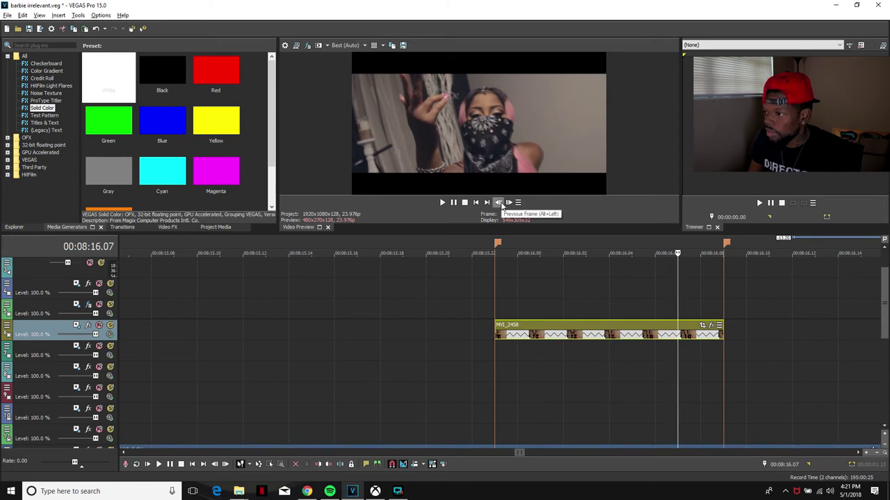
pyautogui.click(499, 202)
pyautogui.click(498, 202)
pyautogui.click(498, 203)
pyautogui.click(498, 202)
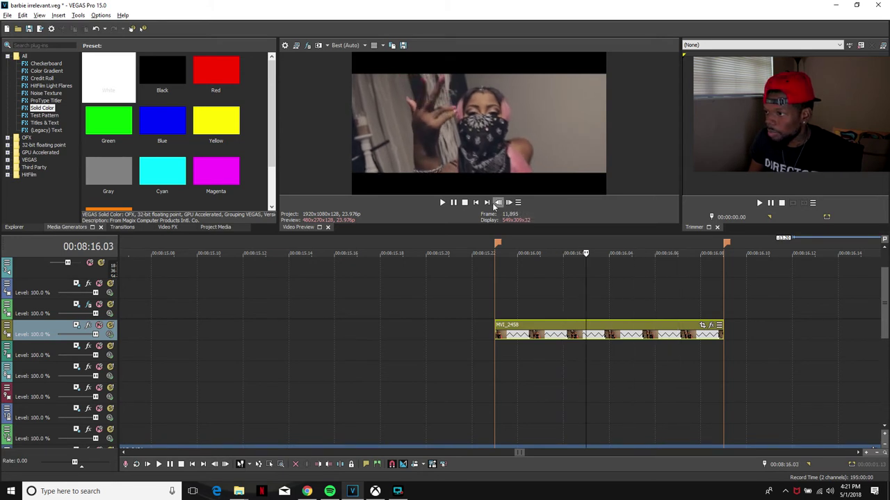
pyautogui.click(498, 202)
pyautogui.click(493, 328)
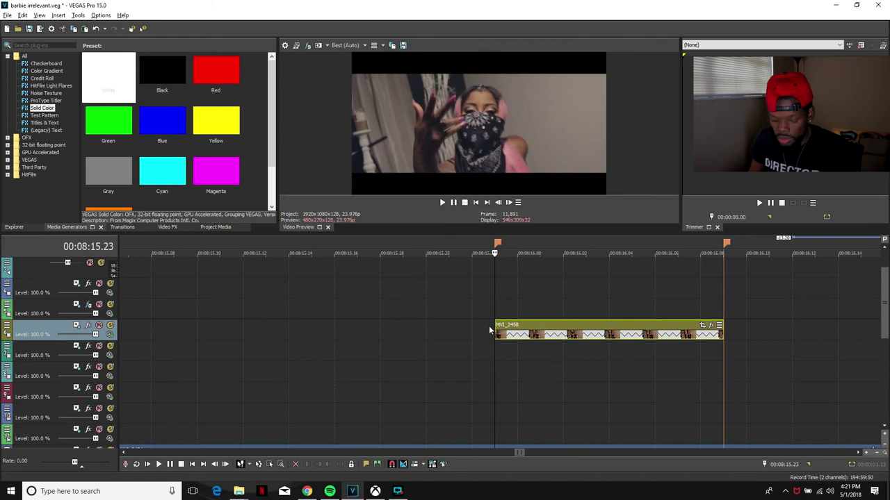
# Split MVI_2458 at every frame from 00:08:15.23 to 00:08:16.09, making about ten one-frame slices.
pyautogui.press('Right')
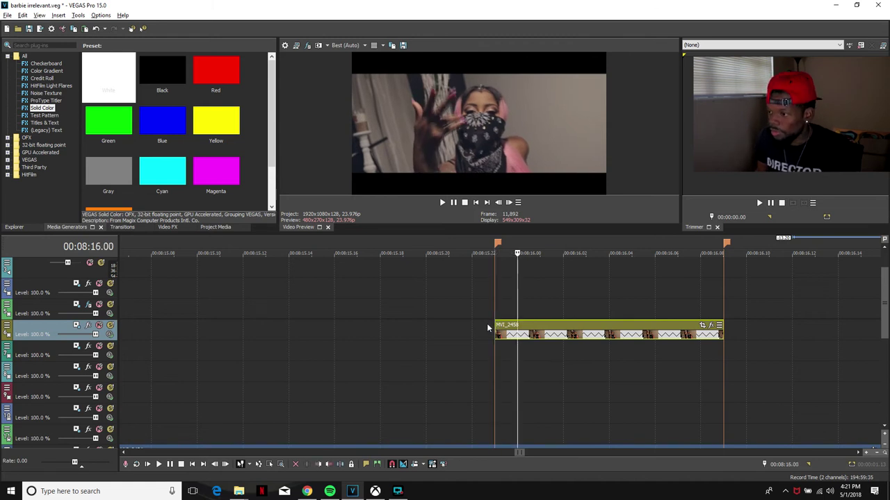
pyautogui.press('s')
pyautogui.press('Right')
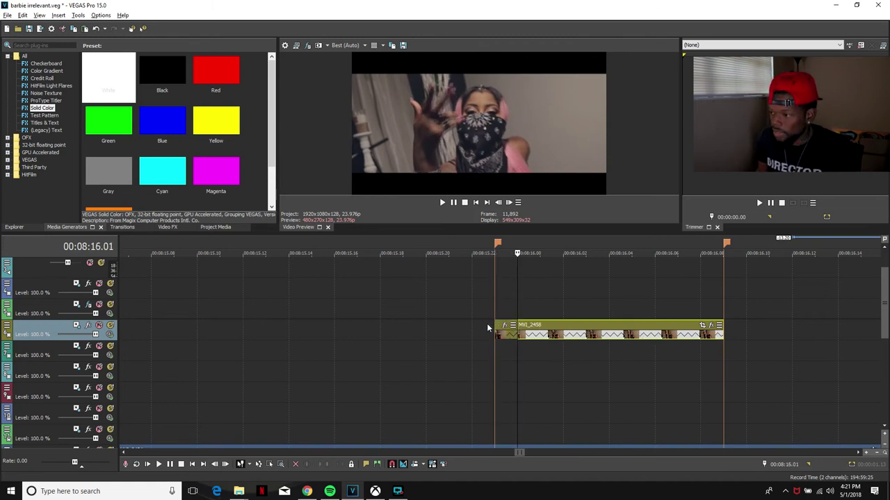
pyautogui.press('s')
pyautogui.press('Right')
pyautogui.press('s')
pyautogui.press('Right')
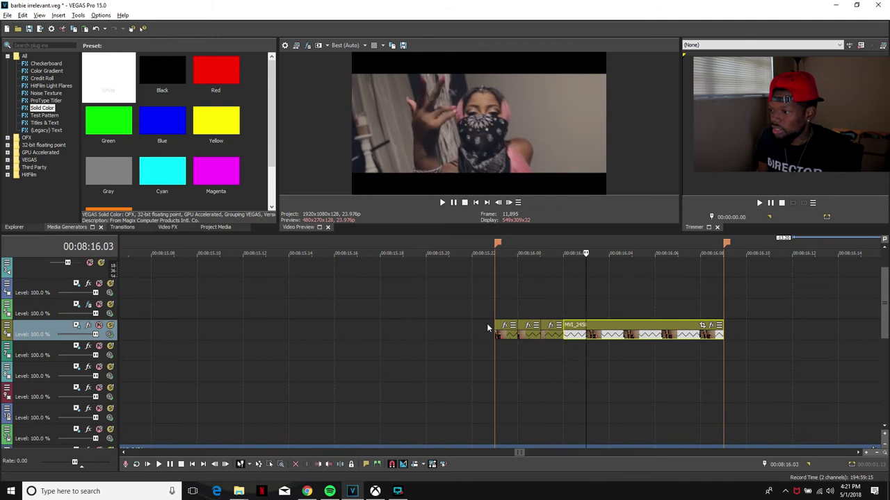
pyautogui.press('s')
pyautogui.press('Right')
pyautogui.press('s')
pyautogui.press('Right')
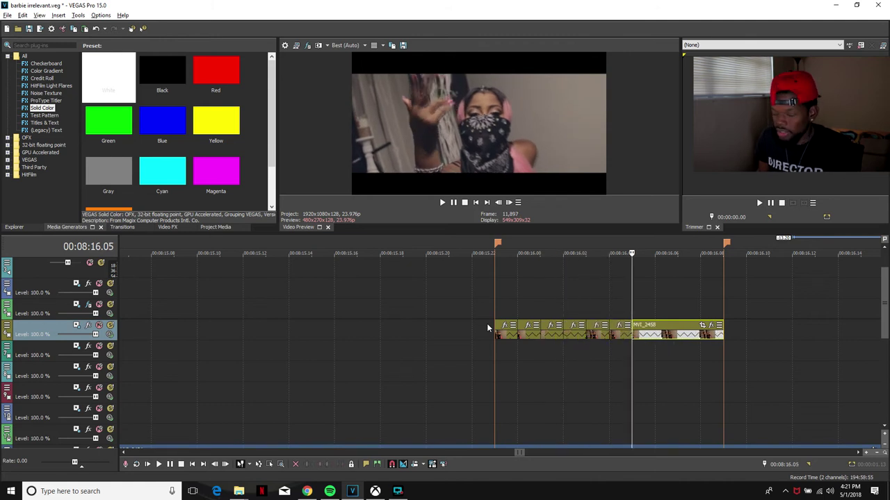
pyautogui.press('Right')
pyautogui.press('s')
pyautogui.press('Right')
pyautogui.press('s')
pyautogui.press('Right')
pyautogui.press('s')
pyautogui.press('Right')
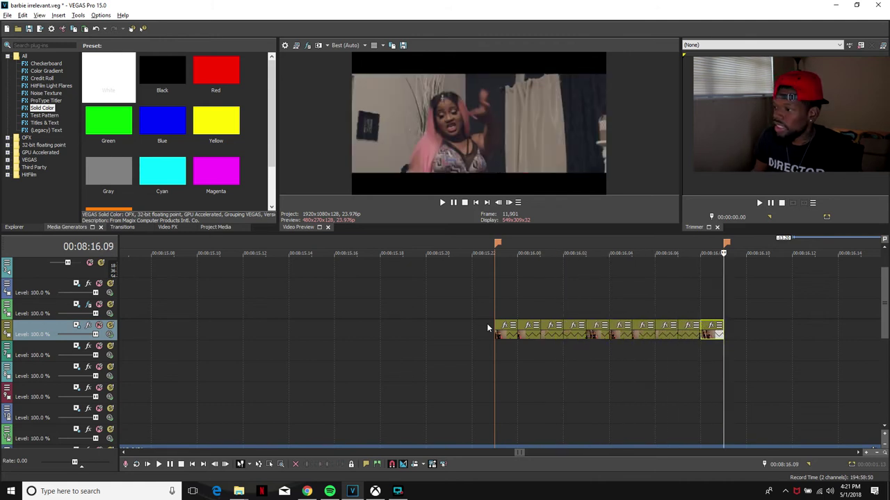
pyautogui.click(565, 376)
pyautogui.scroll(2, 564, 377)
pyautogui.scroll(1, 495, 368)
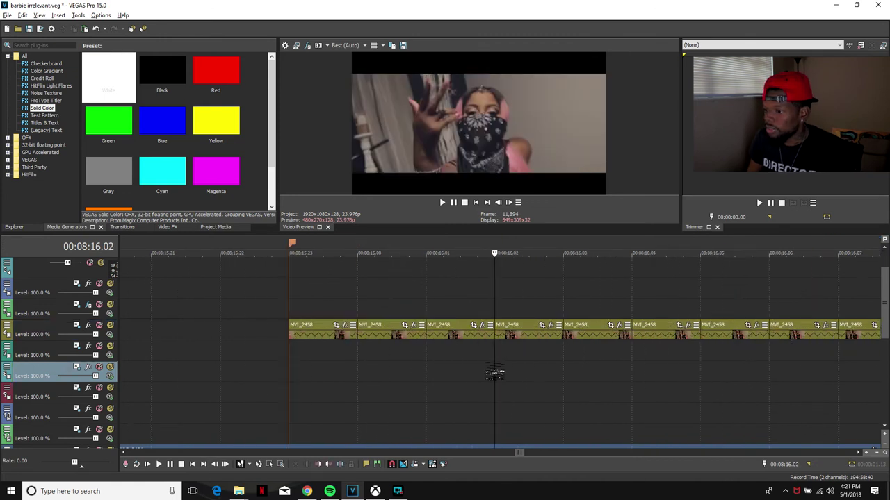
pyautogui.scroll(-1, 436, 351)
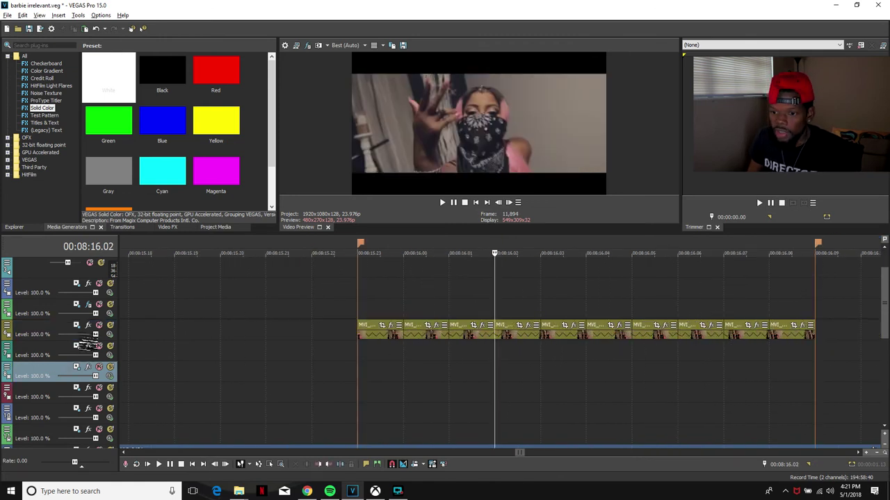
# Enlarge the MVI_2458 track so thumbnails show, and select the first one-frame slice.
pyautogui.moveTo(87, 344); pyautogui.dragTo(148, 359)
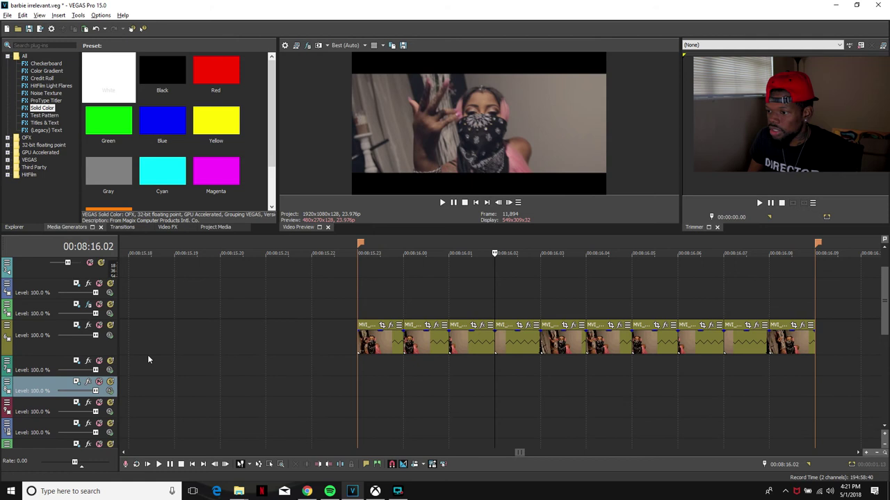
pyautogui.click(373, 335)
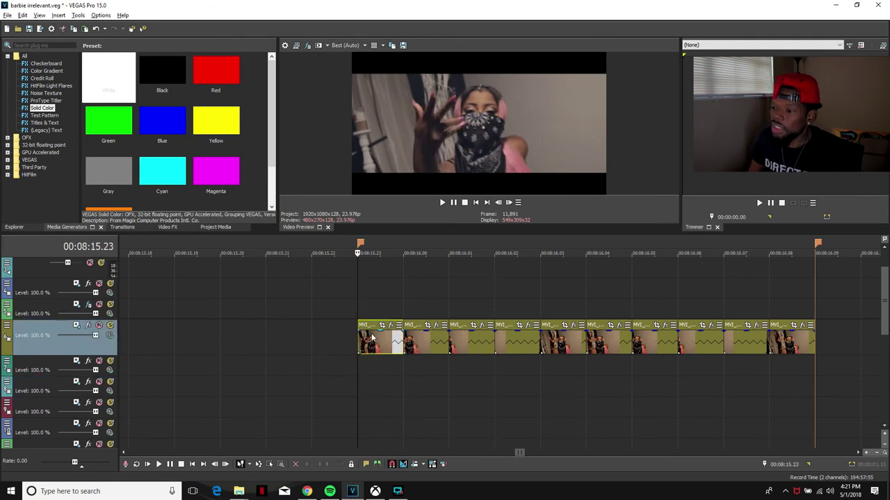
pyautogui.scroll(-1, 437, 333)
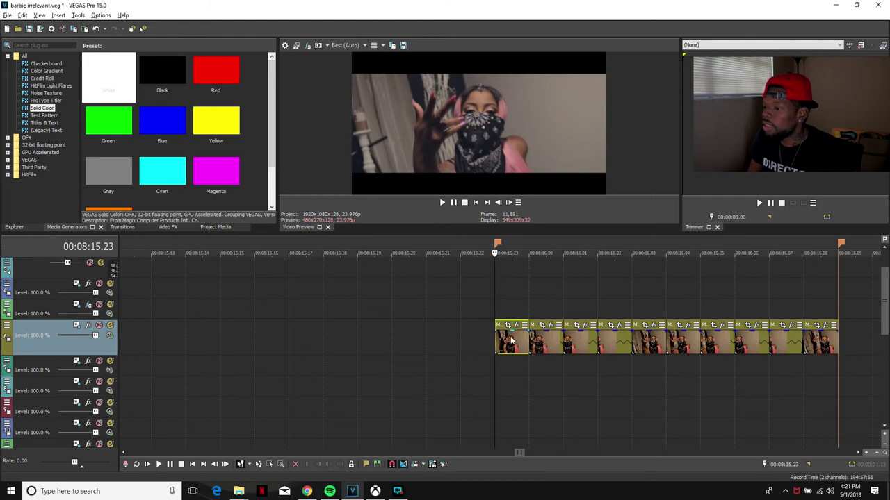
# Select alternating slices instead: the second, fourth and every other slice through the last.
pyautogui.click(547, 342)
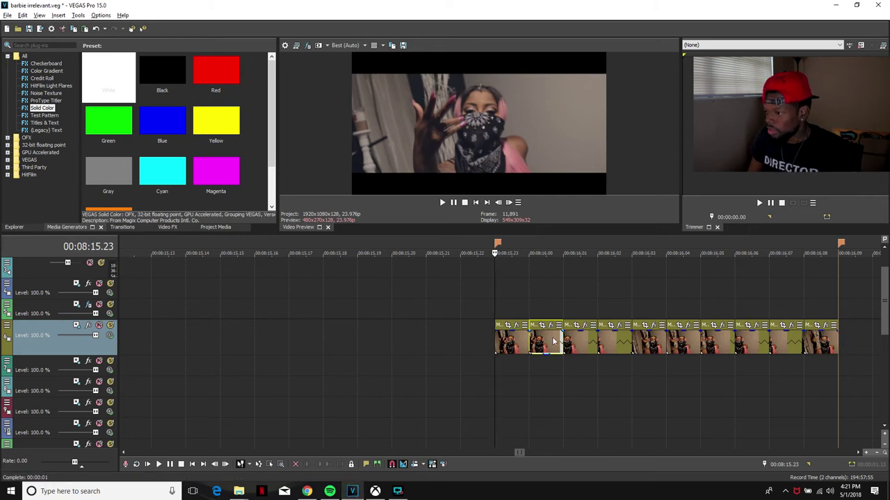
pyautogui.click(617, 344)
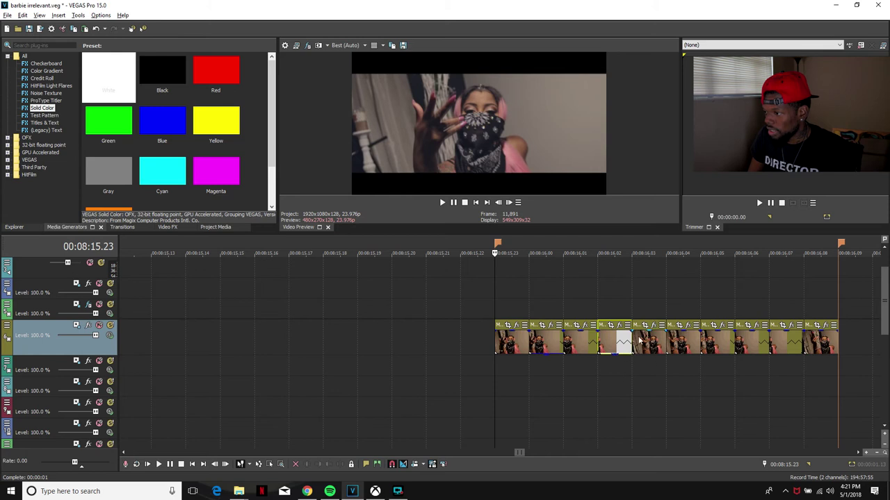
pyautogui.click(691, 340)
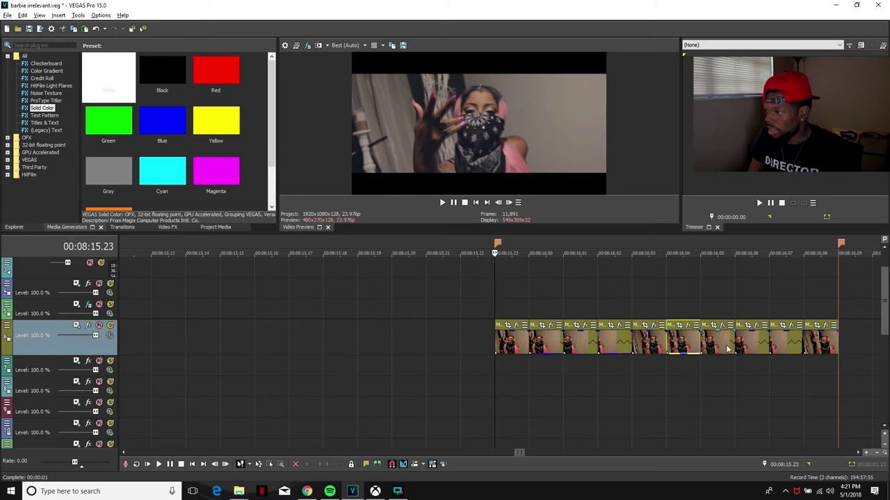
pyautogui.click(754, 337)
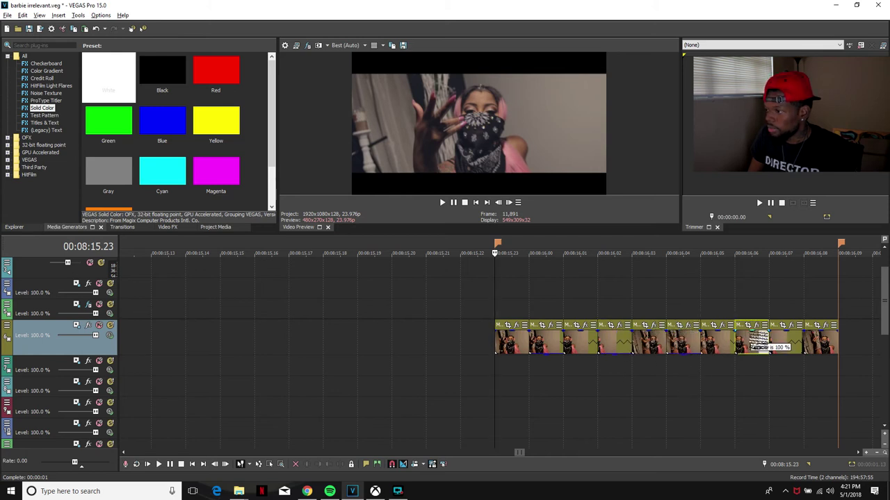
pyautogui.click(821, 337)
pyautogui.scroll(-5, 498, 390)
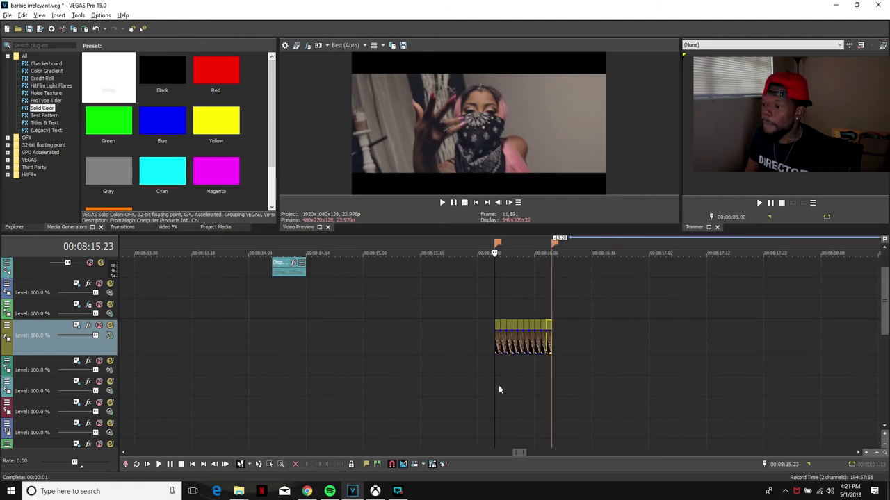
pyautogui.click(438, 356)
pyautogui.press('space')
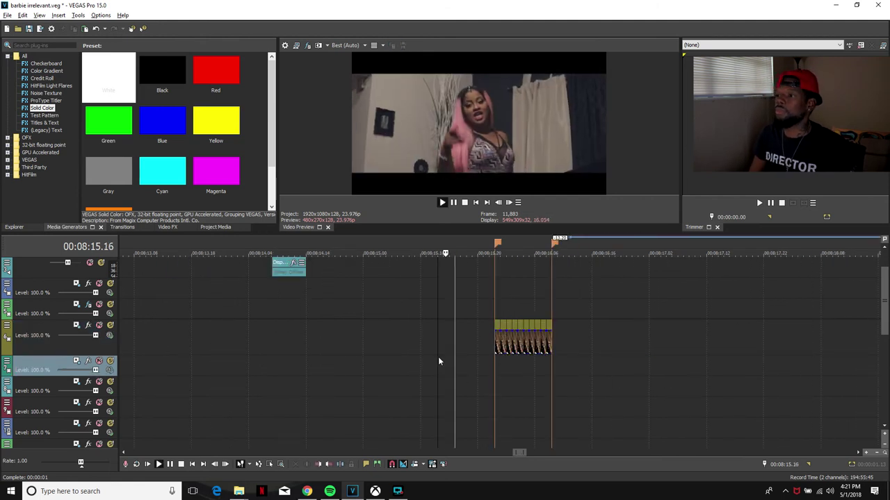
pyautogui.press('space')
pyautogui.press('space')
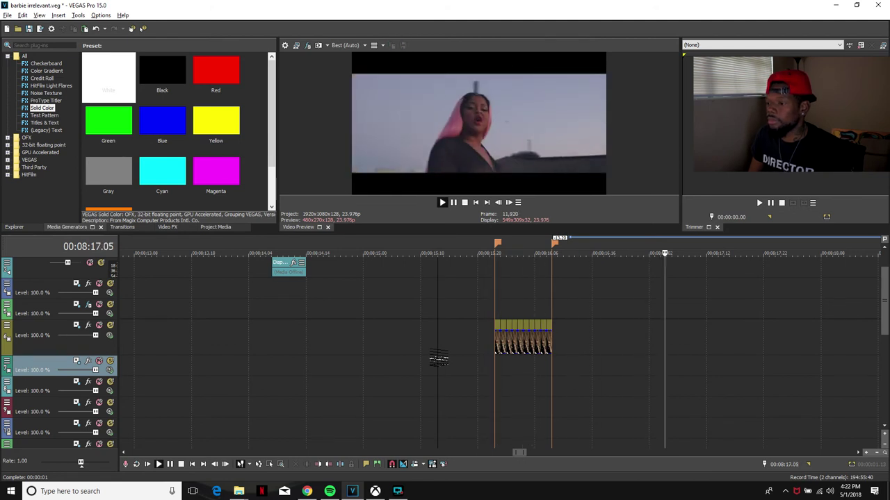
pyautogui.press('space')
pyautogui.press('space')
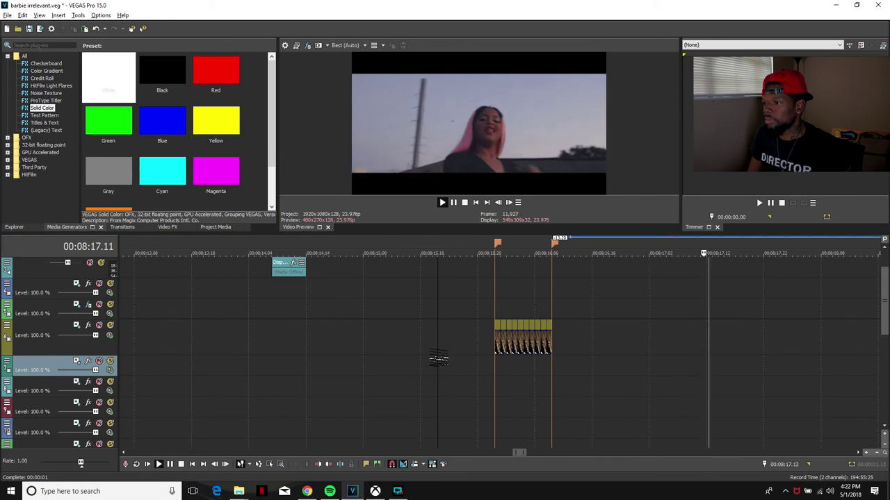
pyautogui.press('space')
pyautogui.press('space')
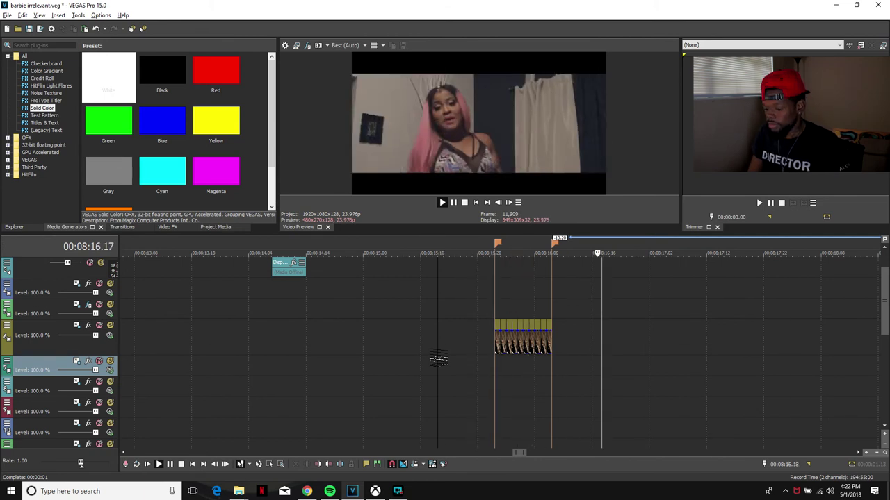
pyautogui.press('Return')
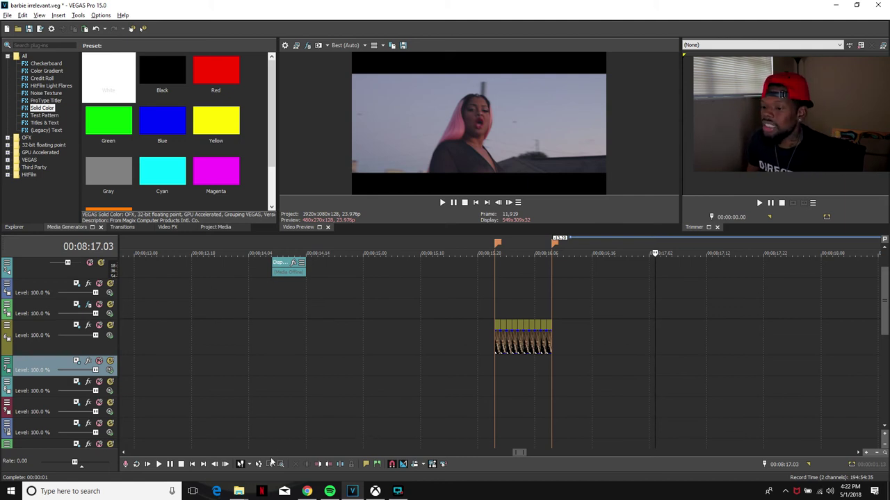
# Delete all the chopped MVI_2458 slices.
pyautogui.moveTo(580, 356); pyautogui.dragTo(465, 329)
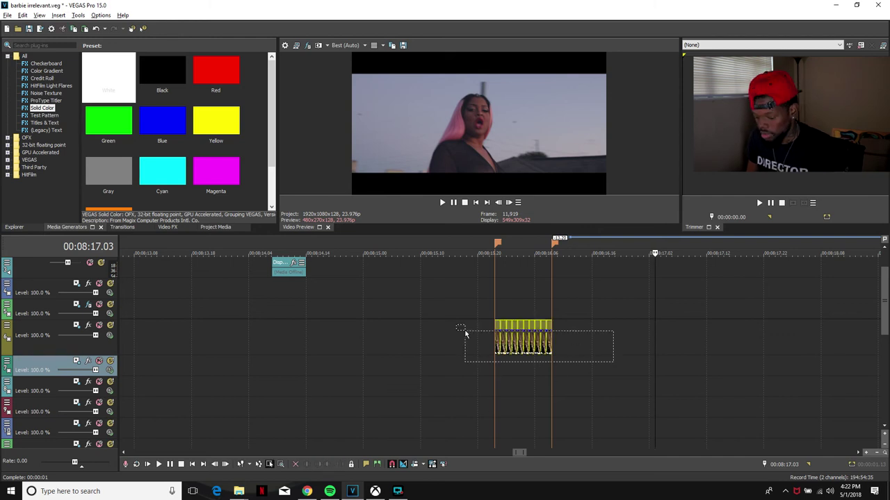
pyautogui.press('Delete')
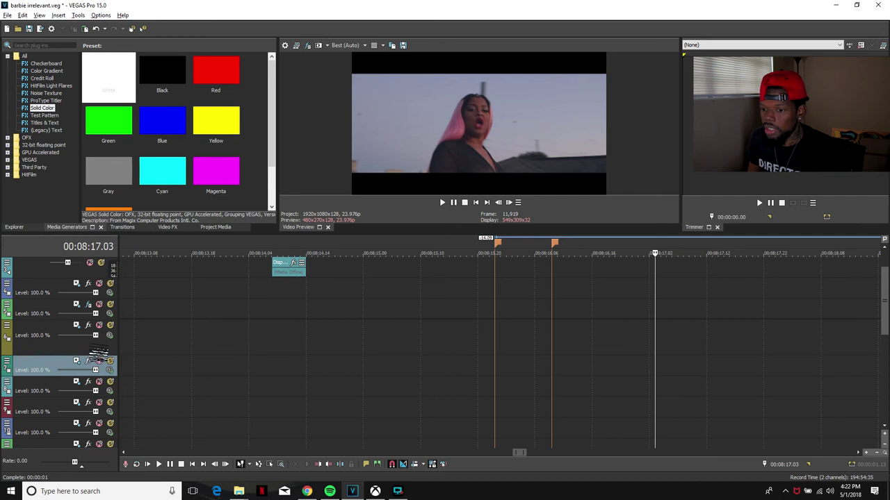
pyautogui.moveTo(886, 306); pyautogui.dragTo(886, 342)
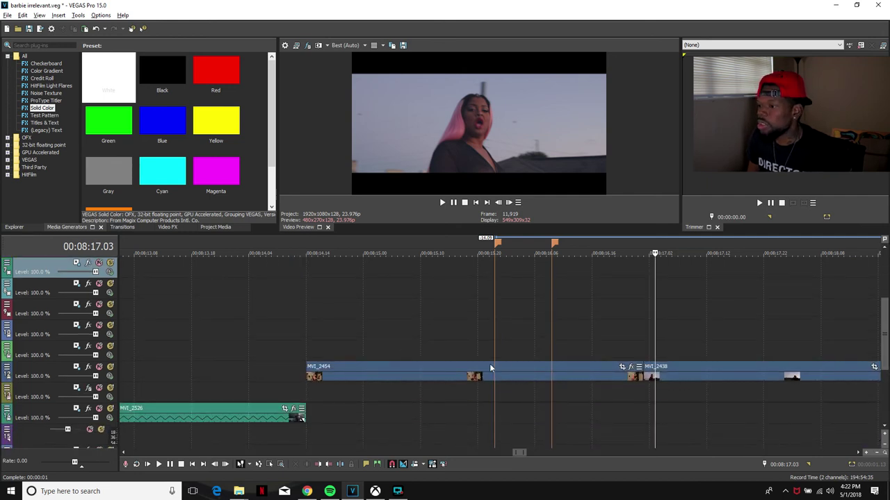
# Play back the passage on the lower clips, then select the MVI_2454 clip.
pyautogui.click(462, 348)
pyautogui.press('space')
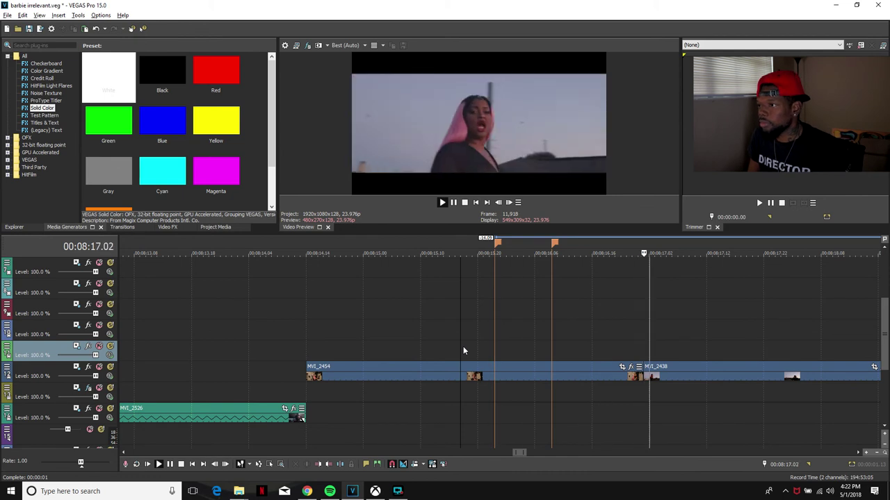
pyautogui.click(443, 350)
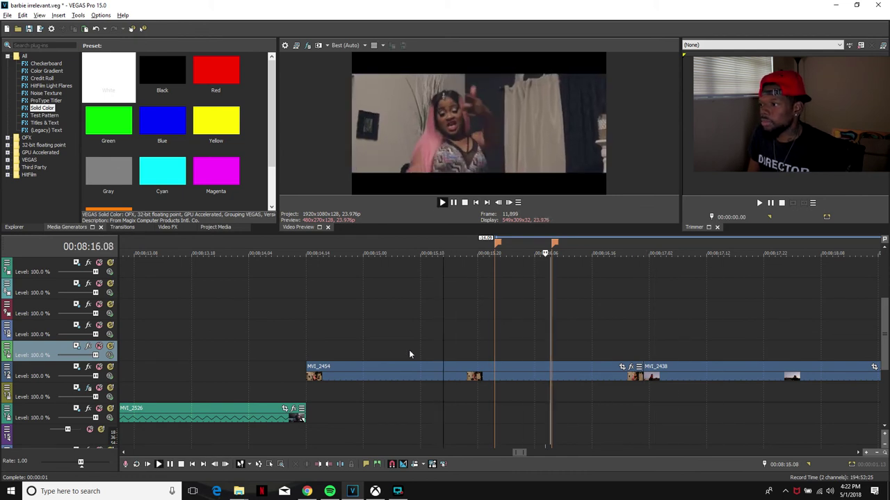
pyautogui.press('Return')
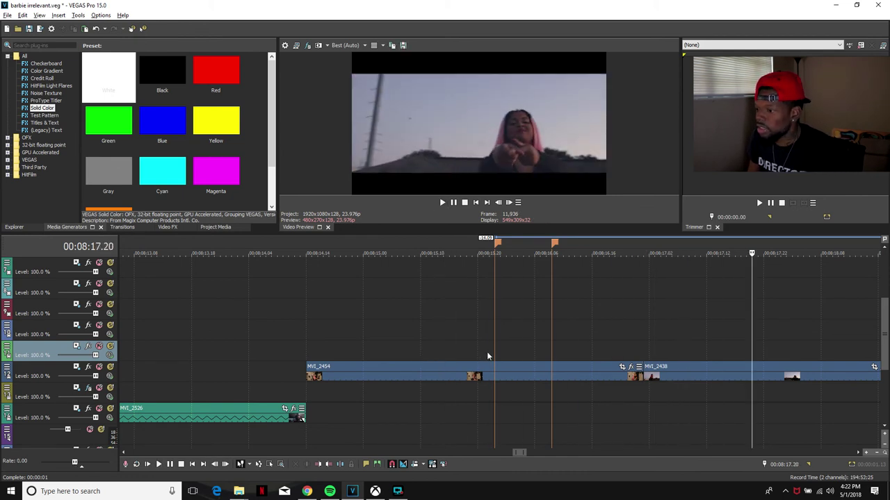
pyautogui.click(494, 366)
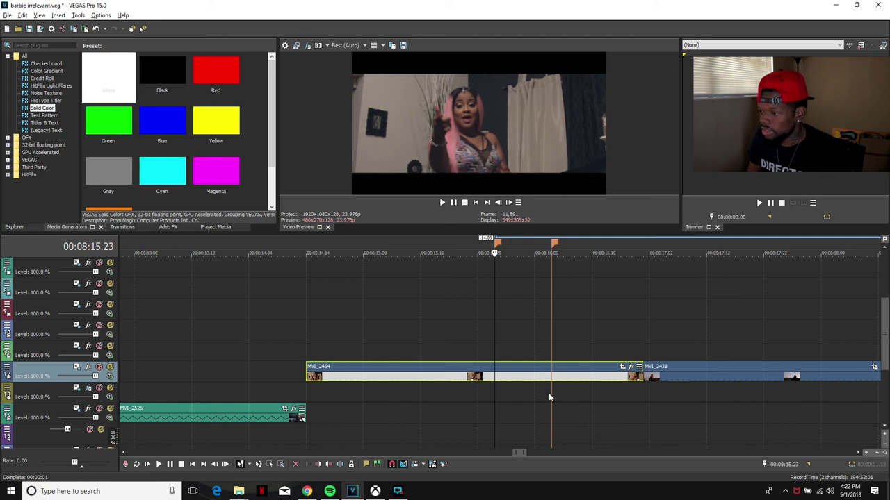
# Split MVI_2454 at 08:15.23 and keep cutting it into single-frame slices.
pyautogui.scroll(1, 473, 361)
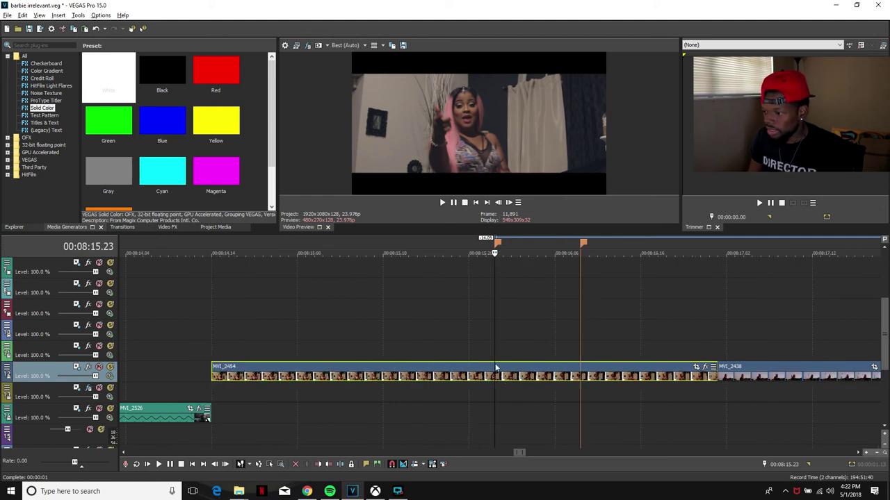
pyautogui.press('s')
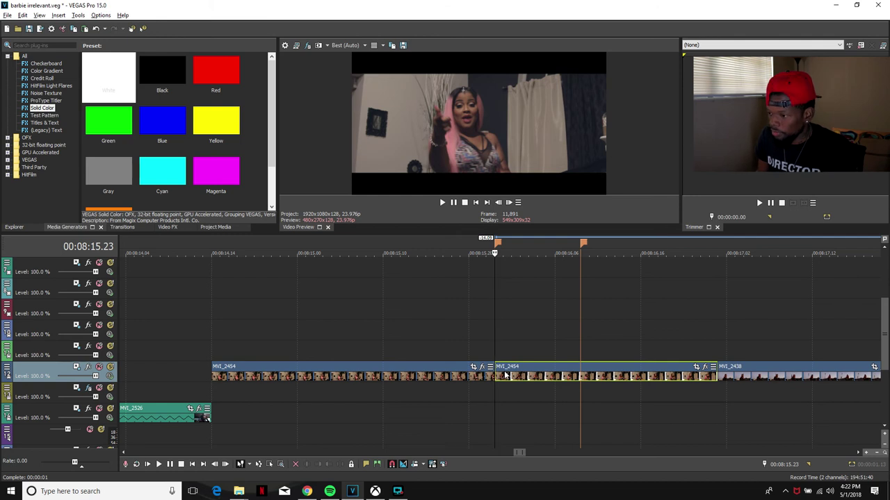
pyautogui.press('Right')
pyautogui.press('Right')
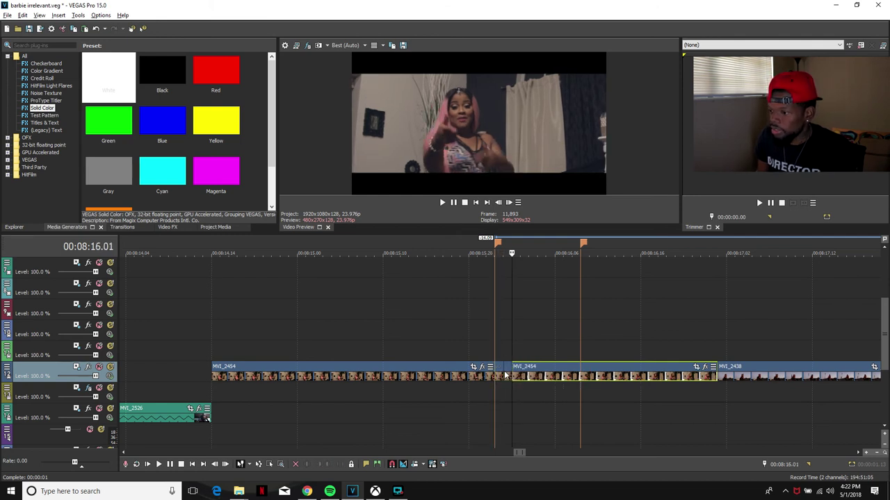
pyautogui.press('Right')
pyautogui.press('Right')
pyautogui.press('Right')
pyautogui.press('Right')
pyautogui.press('Right')
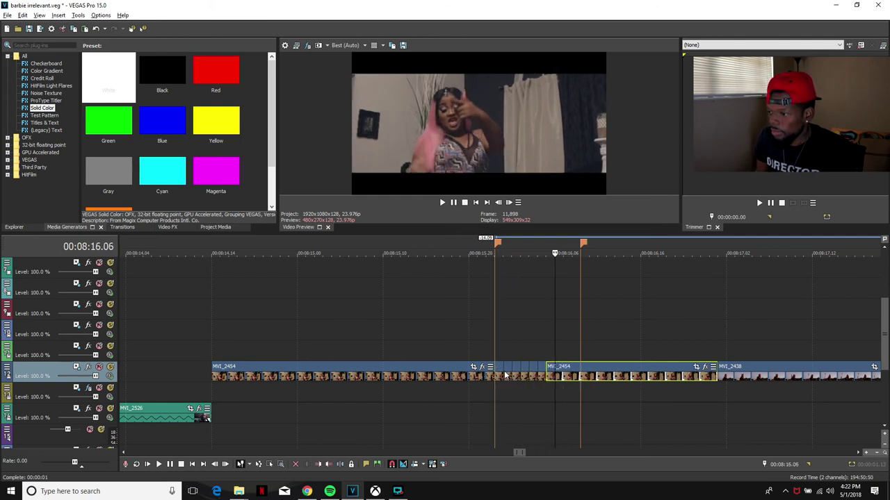
pyautogui.press('Right')
pyautogui.press('Right')
pyautogui.press('Right')
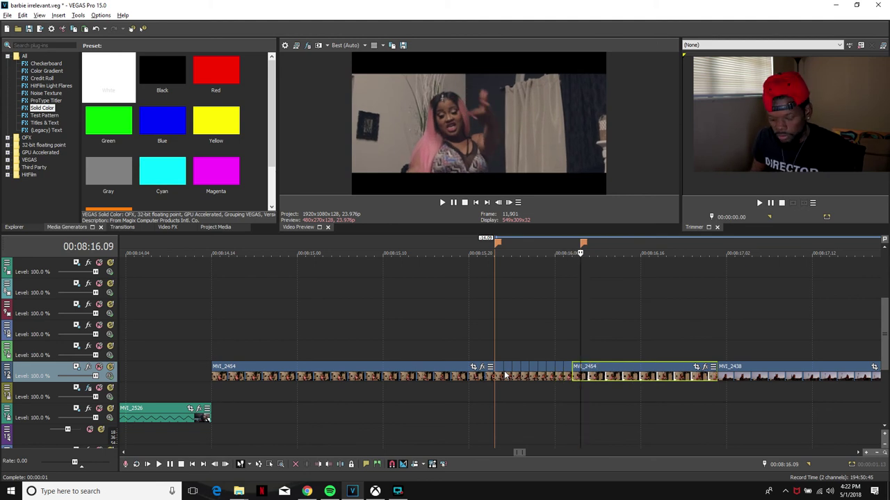
# Make the MVI_2454 video track taller to show thumbnails, and return to the slices' start.
pyautogui.scroll(5, 449, 429)
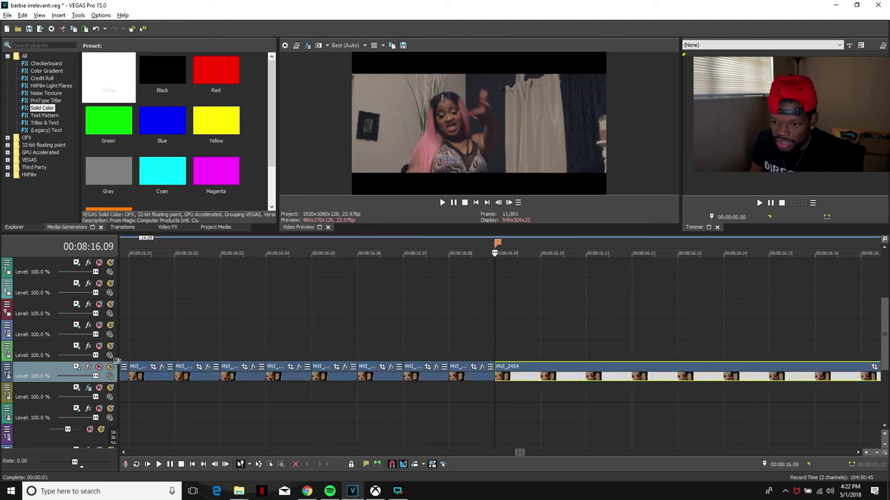
pyautogui.moveTo(86, 383); pyautogui.dragTo(93, 401)
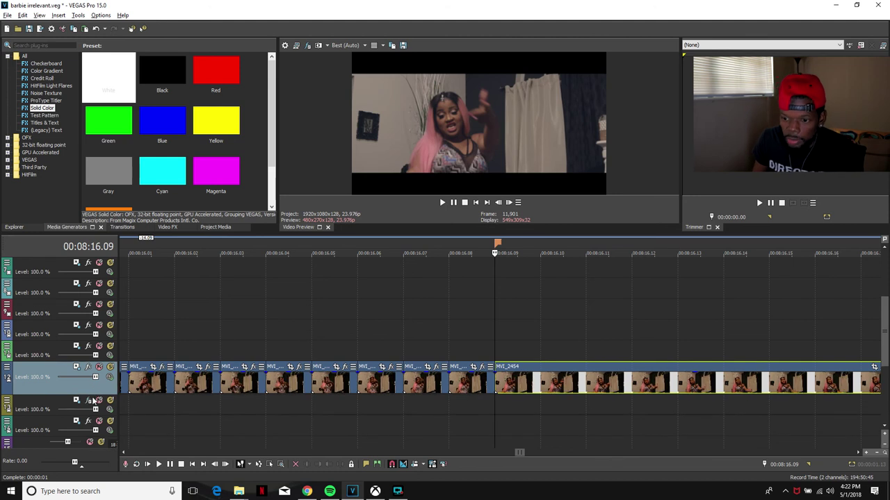
pyautogui.scroll(-3, 228, 407)
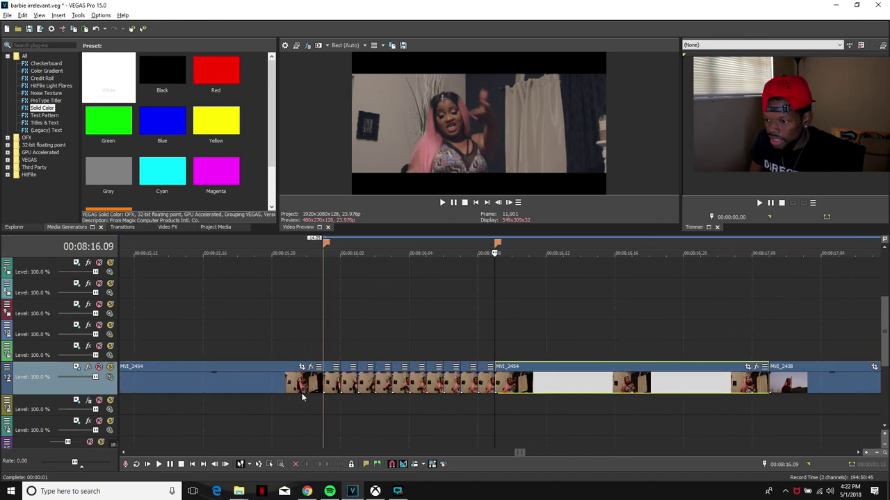
pyautogui.click(322, 379)
pyautogui.scroll(2, 327, 389)
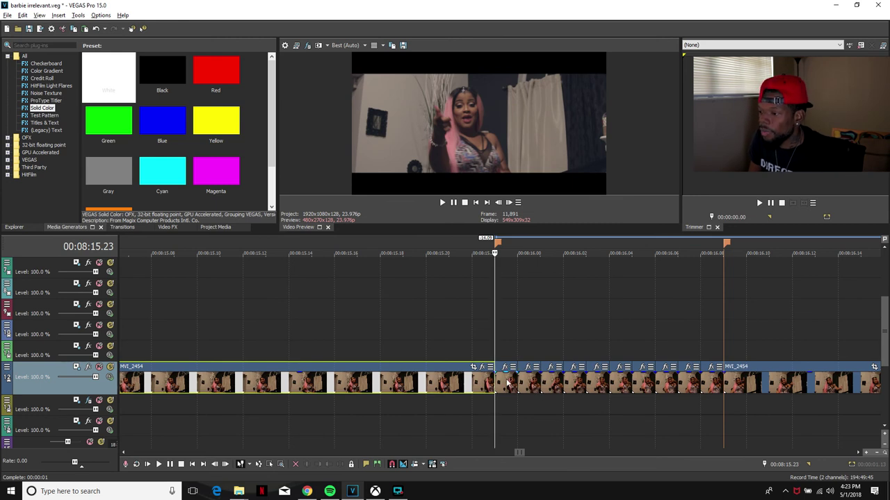
# Lower the opacity envelope on alternating MVI_2454 slices, the first to 32%.
pyautogui.moveTo(527, 377); pyautogui.dragTo(530, 392)
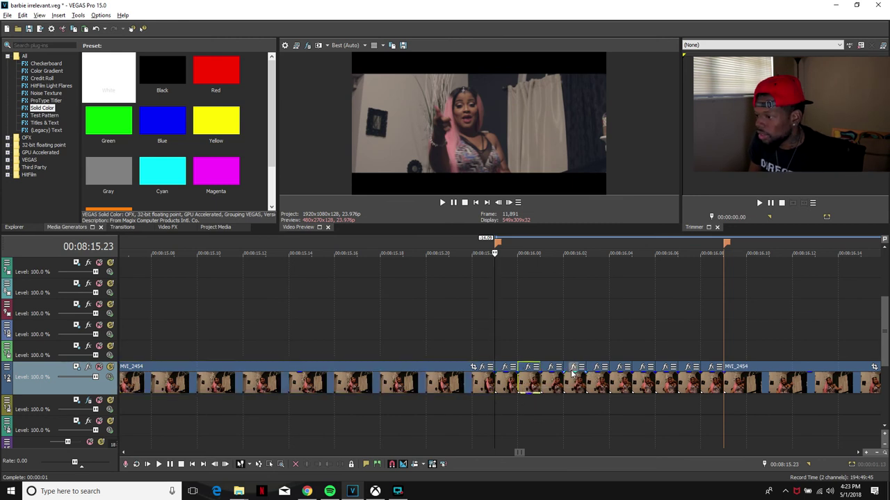
pyautogui.click(622, 383)
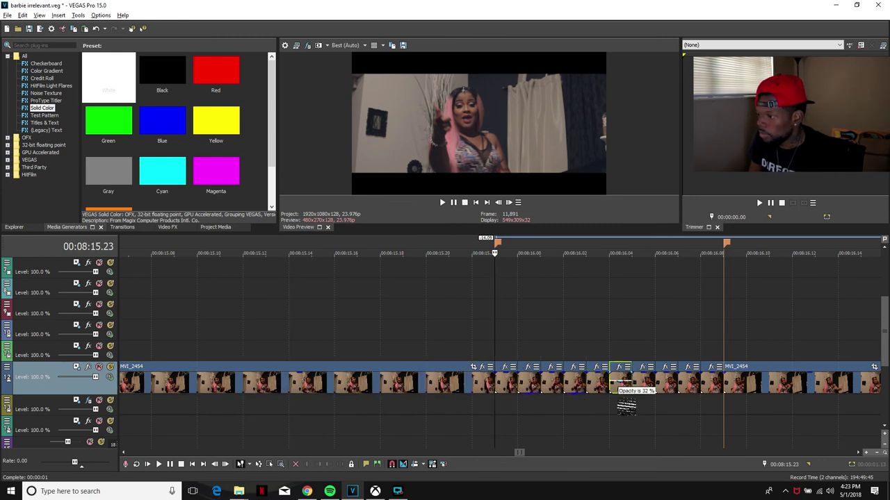
pyautogui.click(670, 381)
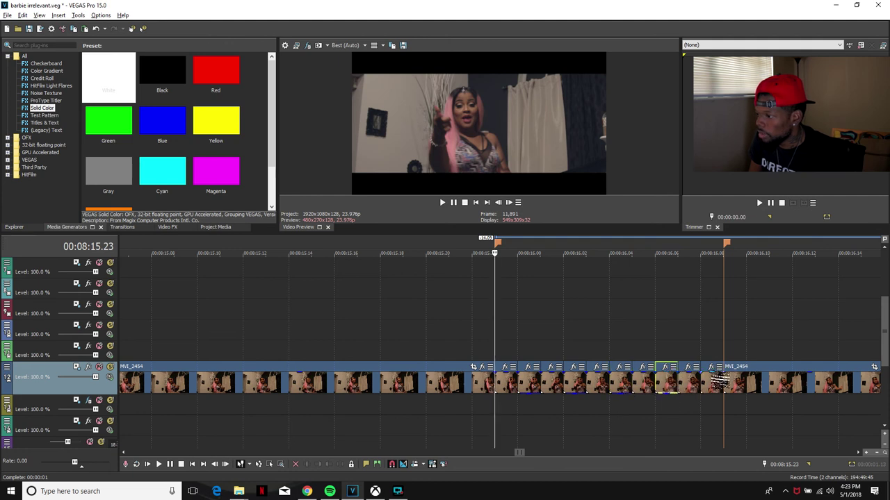
pyautogui.click(716, 379)
pyautogui.scroll(-2, 678, 405)
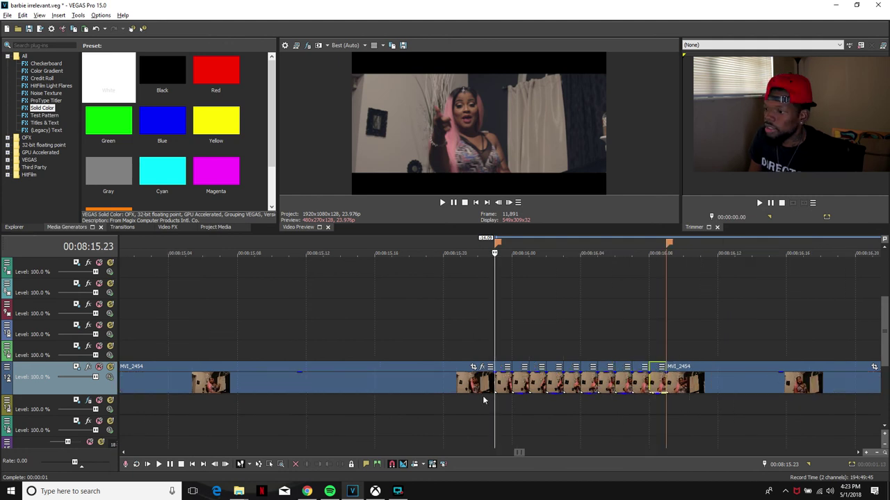
pyautogui.click(372, 426)
pyautogui.press('space')
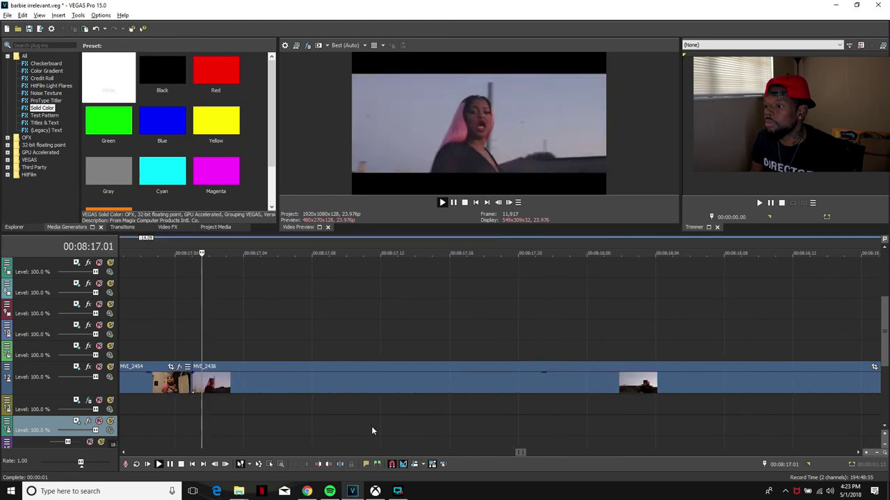
pyautogui.press('space')
pyautogui.scroll(-2, 382, 417)
pyautogui.click(461, 429)
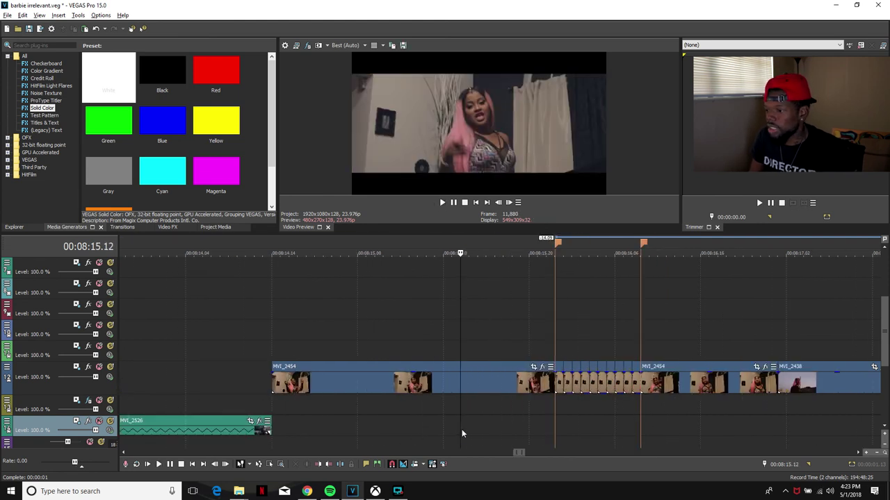
pyautogui.press('space')
pyautogui.click(508, 428)
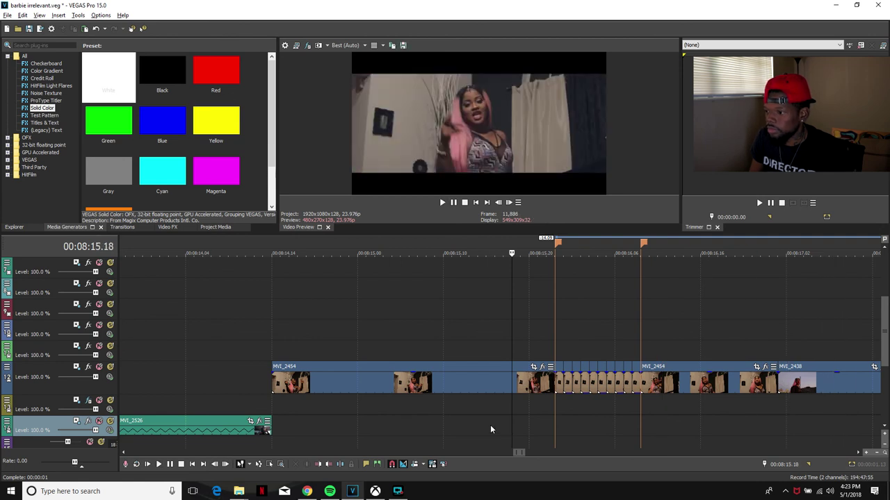
pyautogui.click(491, 428)
pyautogui.press('space')
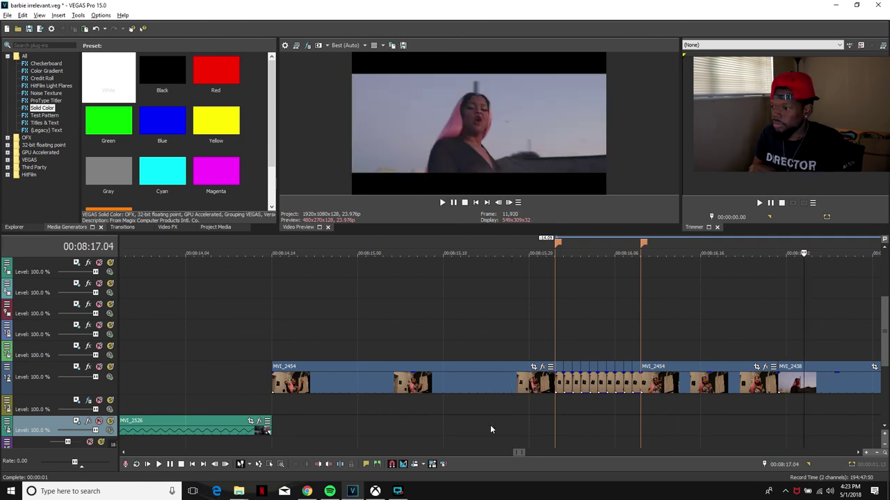
pyautogui.press('Up')
pyautogui.press('Down')
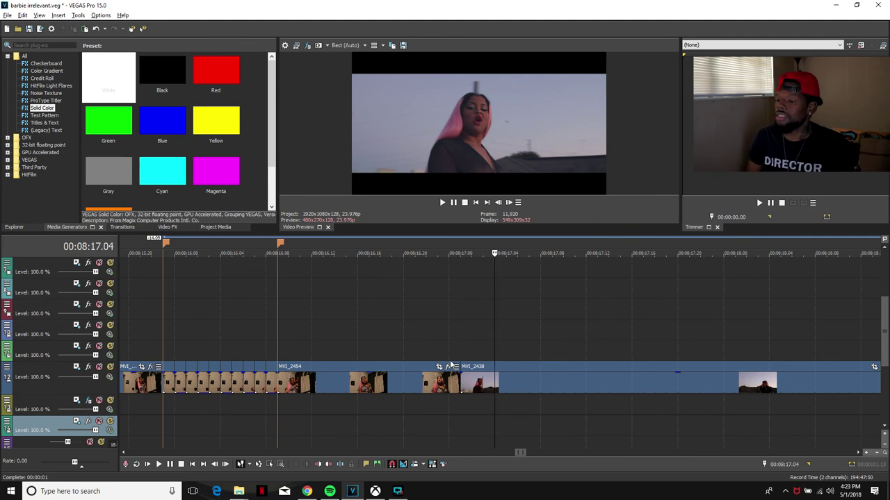
pyautogui.press('Up')
pyautogui.press('Down')
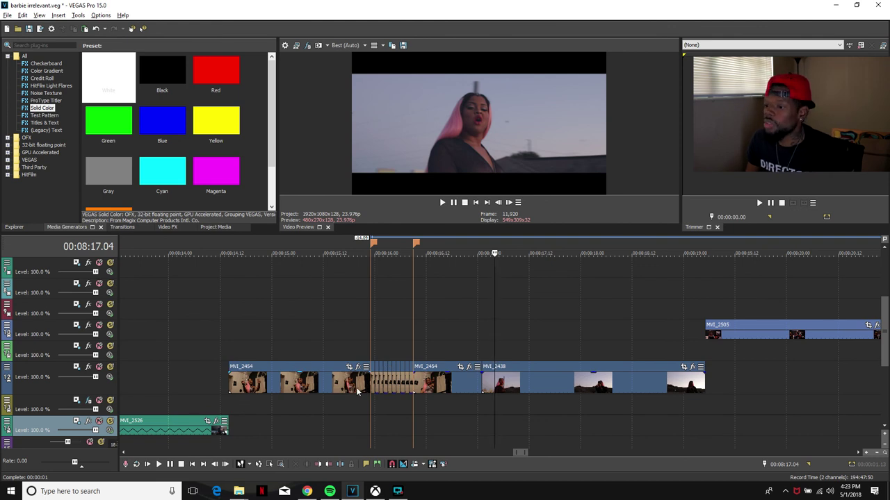
pyautogui.press('Down')
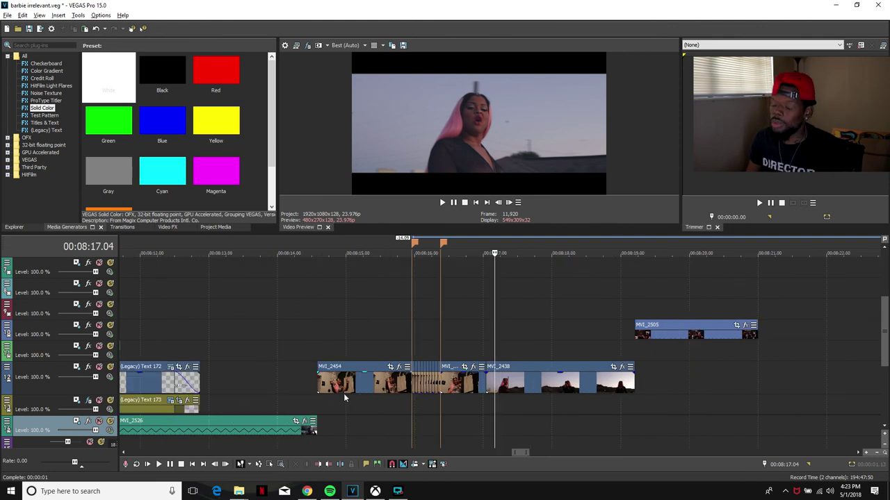
pyautogui.press('Up')
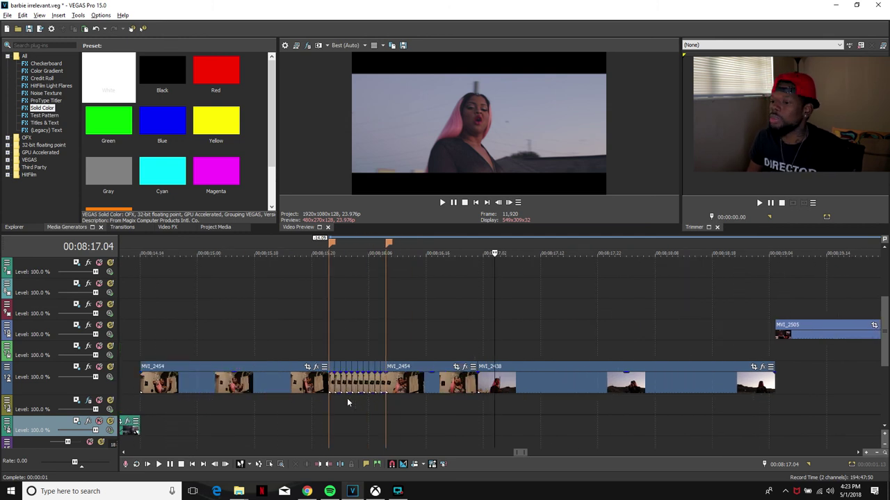
pyautogui.click(324, 403)
pyautogui.press('Up')
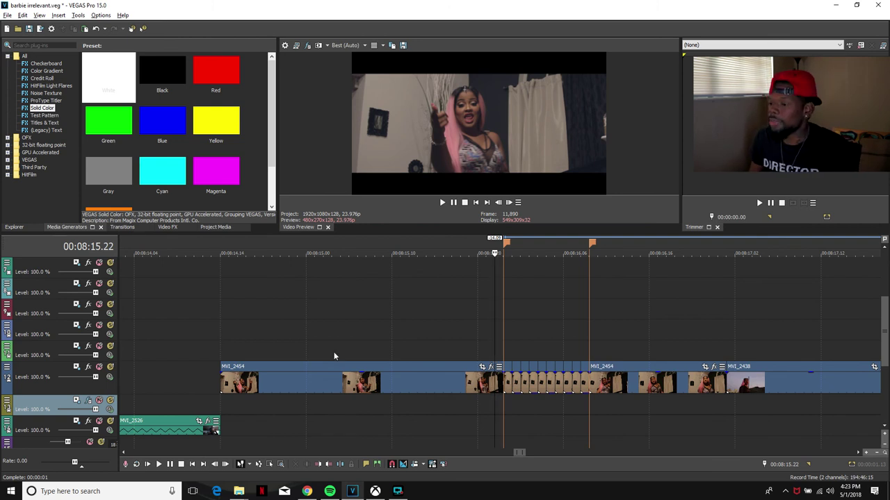
pyautogui.press('Down')
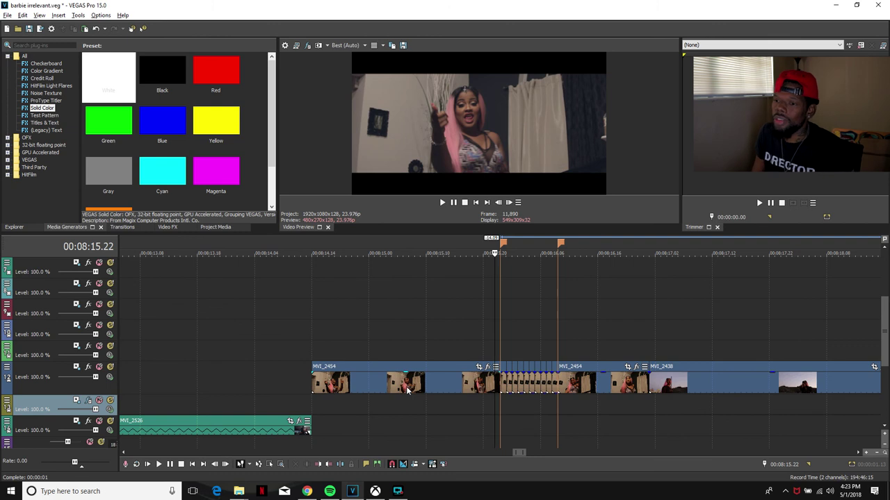